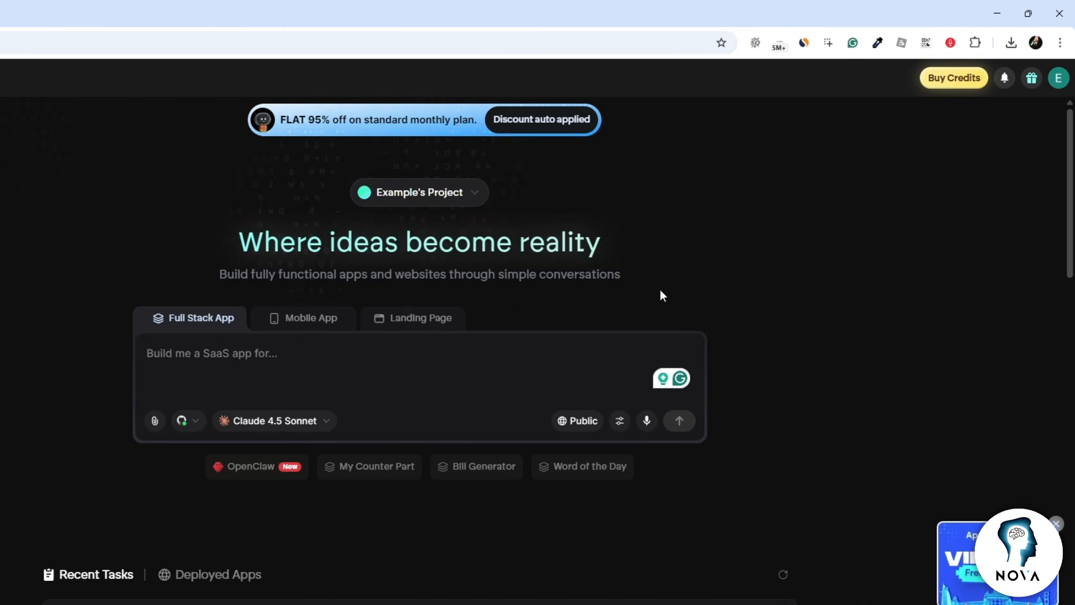
Check the account menu for the credits and settings, and open the credit purchase options.
{"action": "left_click", "coordinate": [1058, 76]}
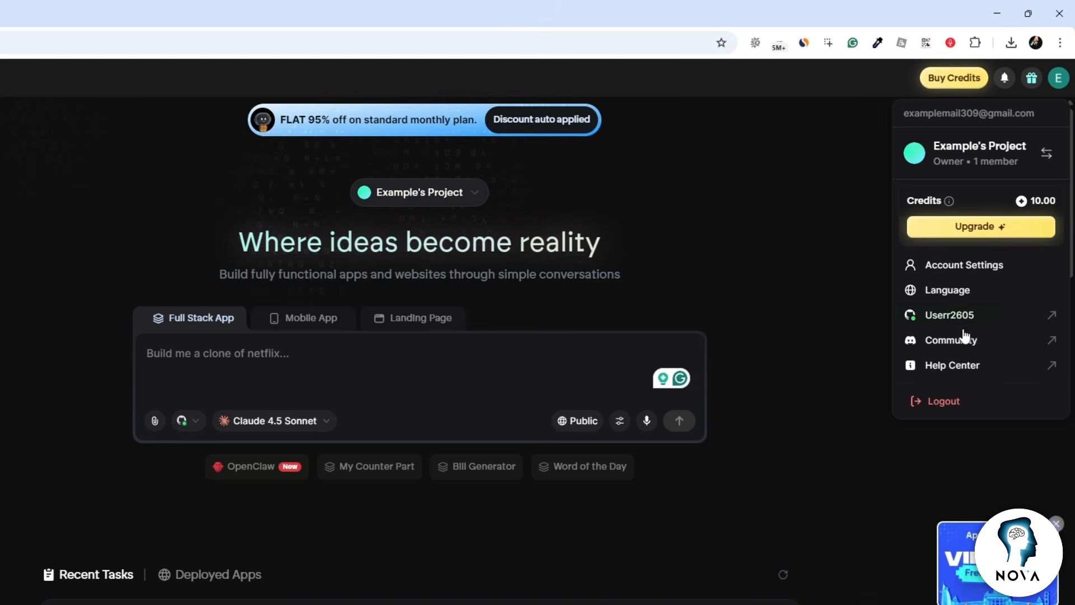
{"action": "left_click", "coordinate": [822, 245]}
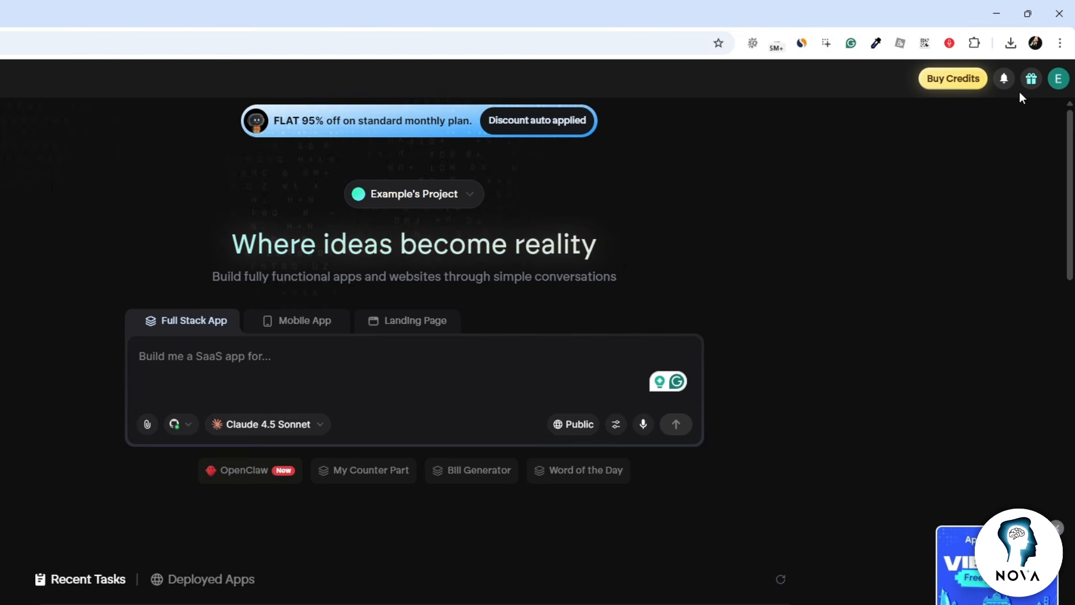
{"action": "left_click", "coordinate": [941, 80]}
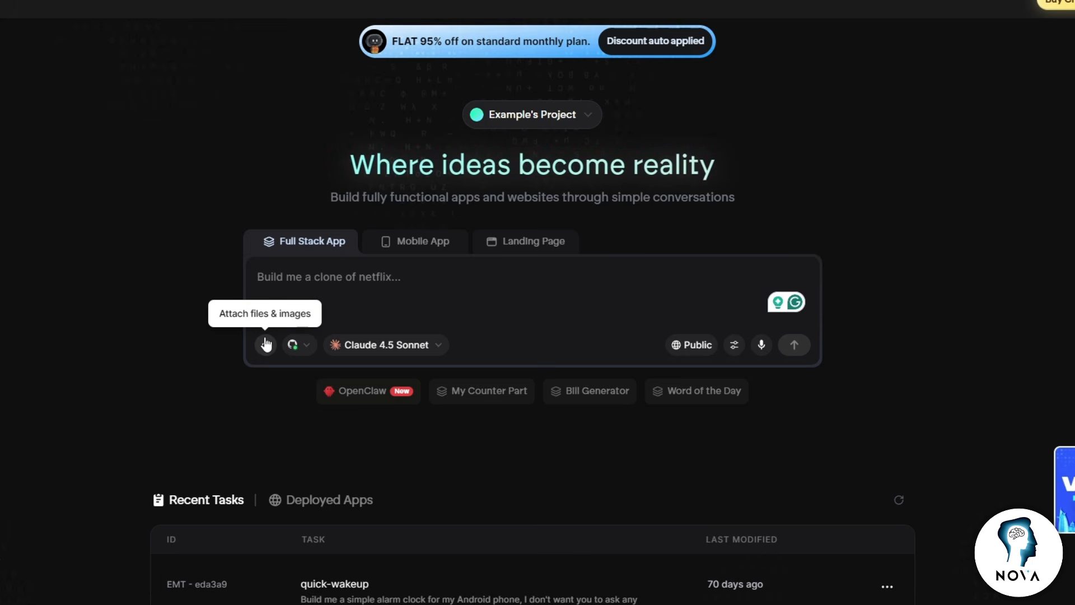
View the GitHub repository import options, close them, and set the project type to Landing Page.
{"action": "left_click", "coordinate": [295, 344]}
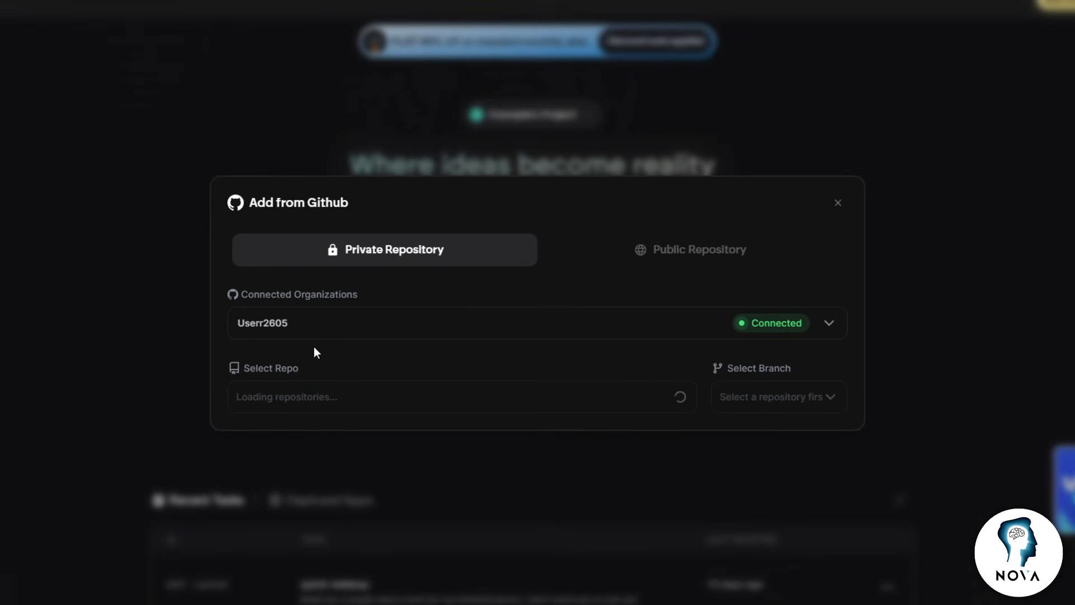
{"action": "left_click", "coordinate": [839, 204]}
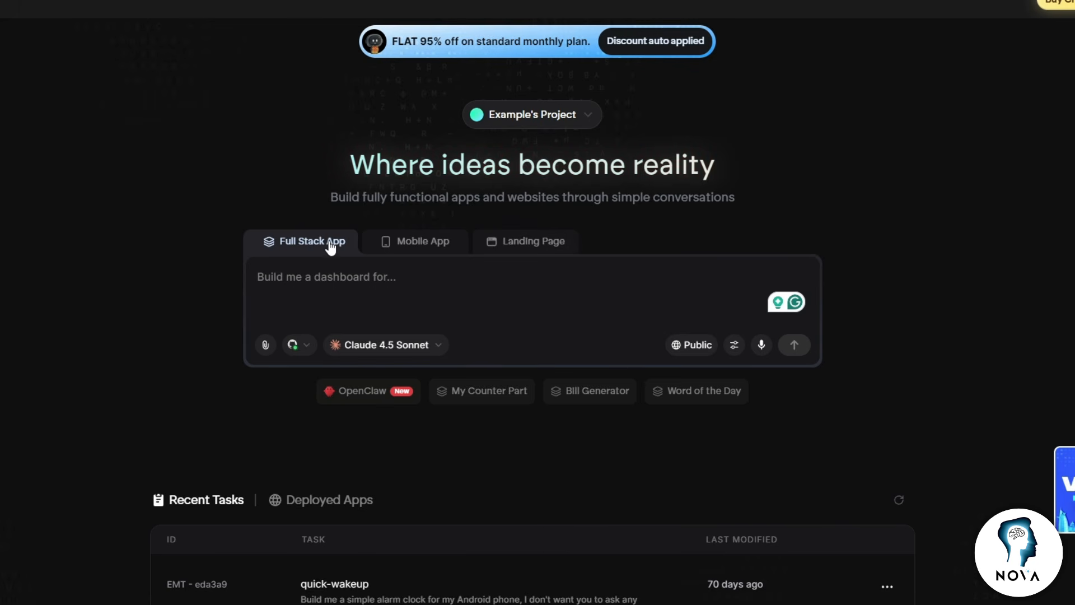
{"action": "left_click", "coordinate": [524, 243]}
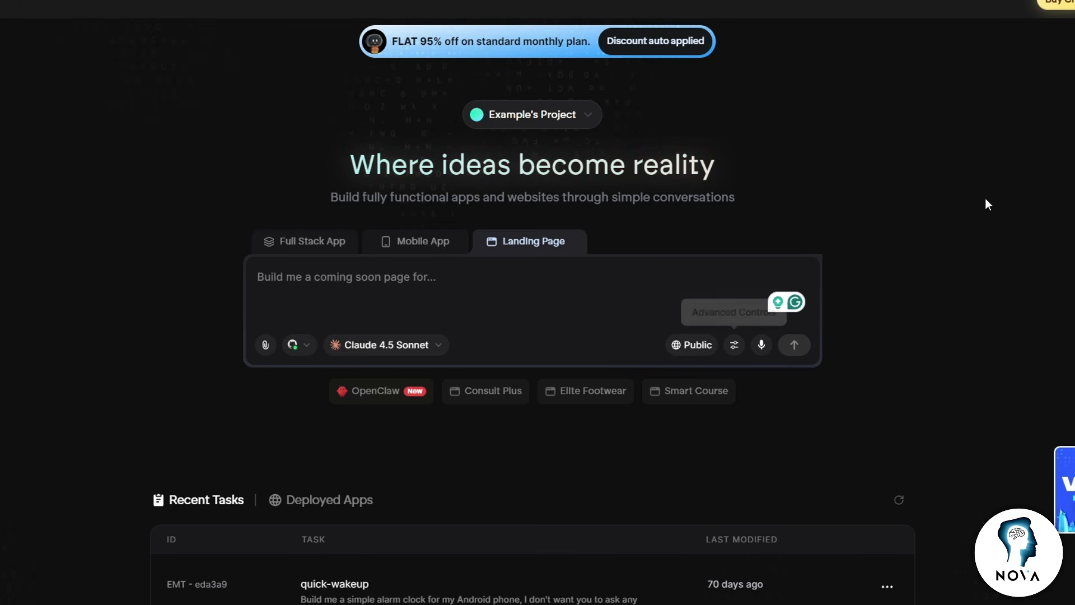
Revisit the account menu to check its credits and options, and close it.
{"action": "left_click", "coordinate": [1074, 2]}
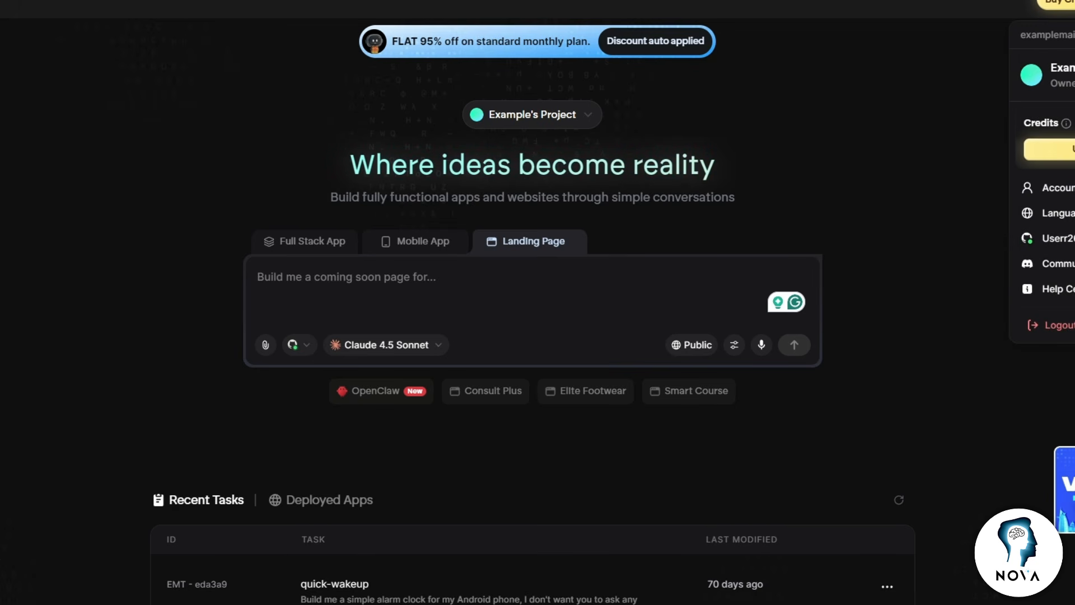
{"action": "left_click", "coordinate": [817, 194]}
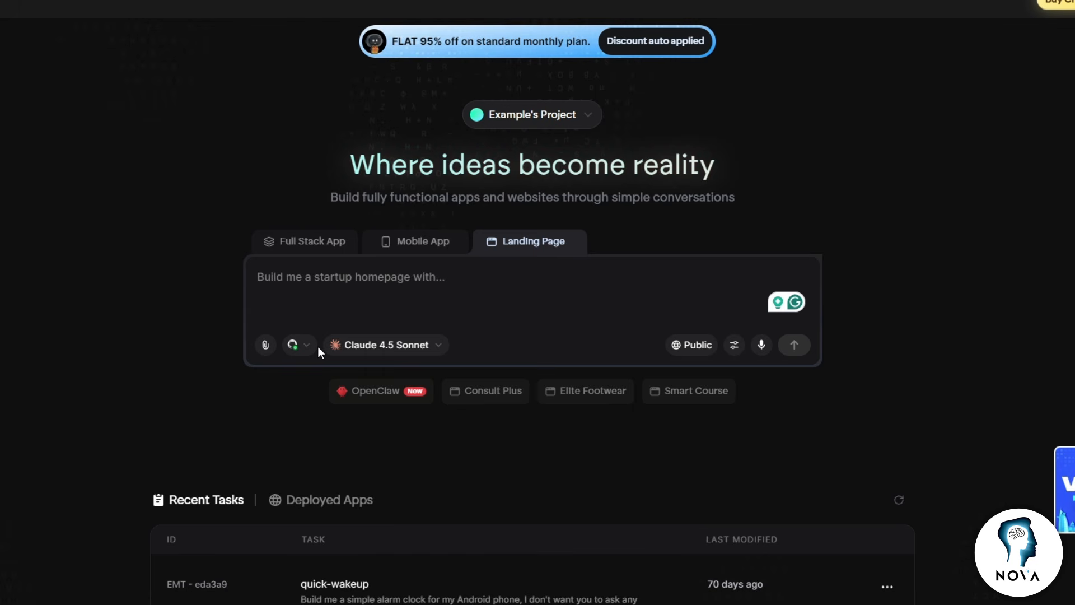
Browse the available AI models and select Claude 4.5 Sonnet for the project.
{"action": "left_click", "coordinate": [398, 347]}
{"action": "scroll", "coordinate": [397, 395], "scroll_direction": "down", "scroll_amount": 5}
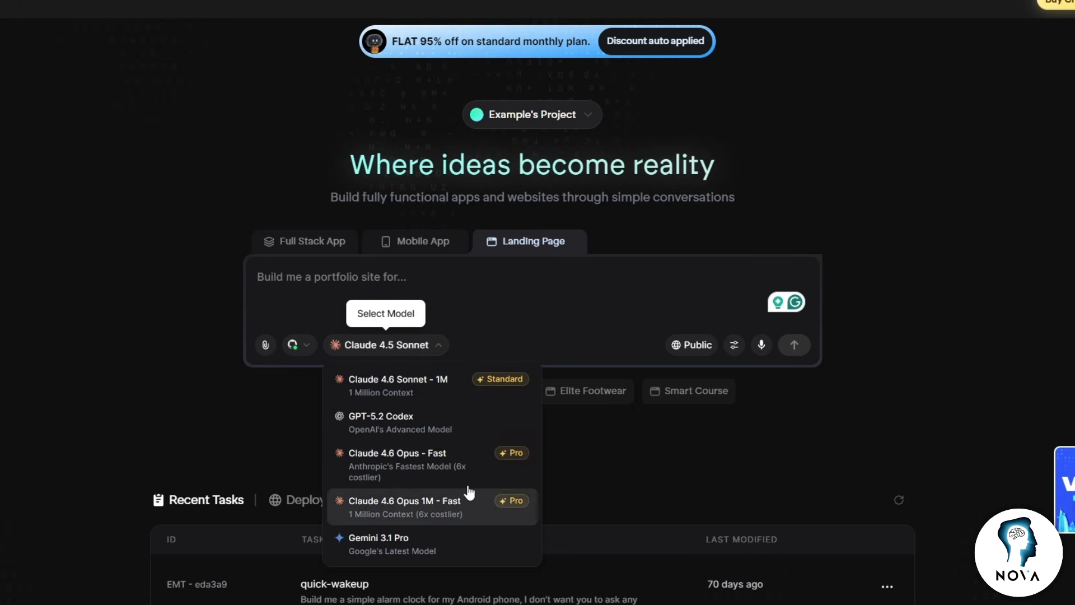
{"action": "scroll", "coordinate": [469, 493], "scroll_direction": "up", "scroll_amount": 5}
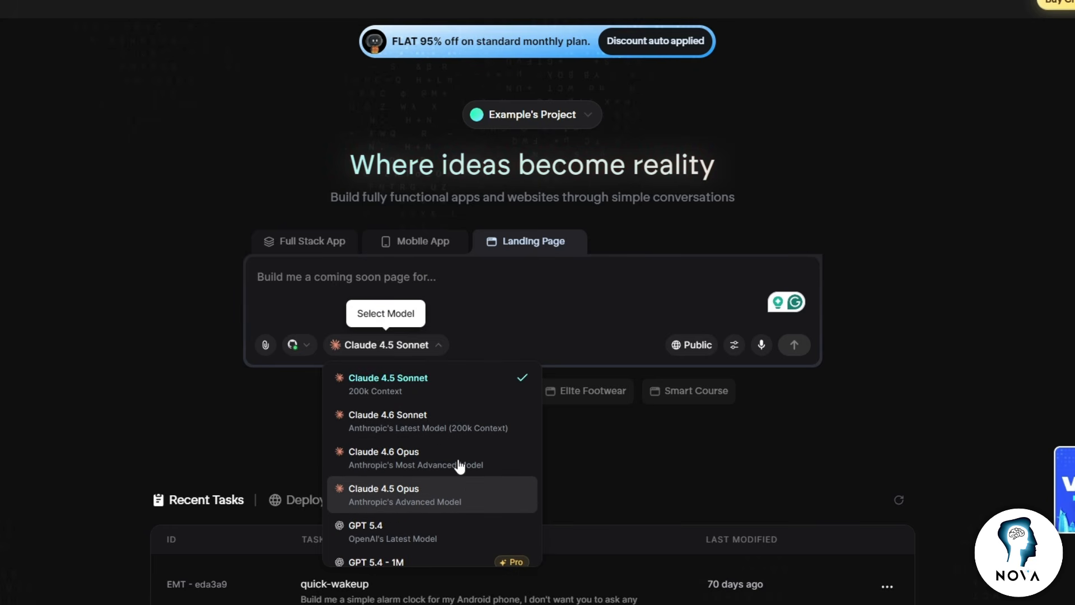
{"action": "left_click", "coordinate": [491, 391]}
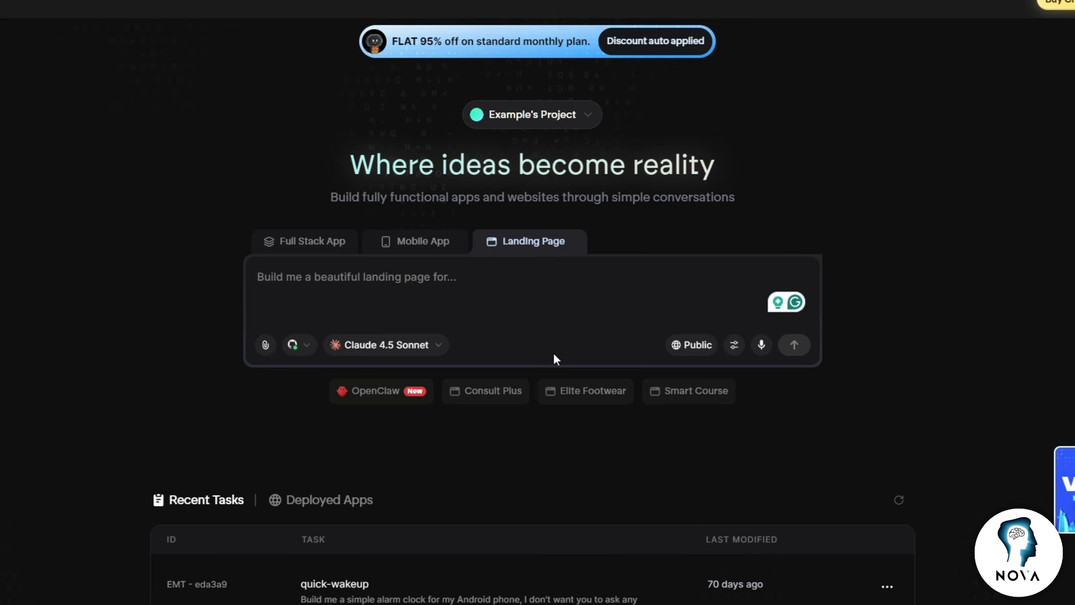
Review the advanced controls and the selectable MCP servers, and close them without enabling any.
{"action": "left_click", "coordinate": [734, 344]}
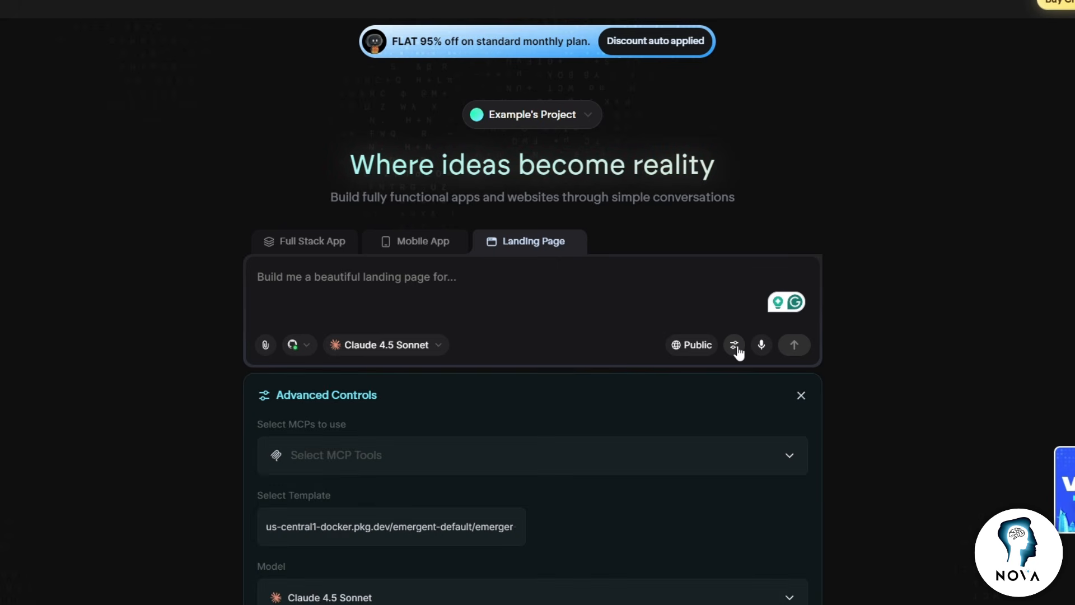
{"action": "scroll", "coordinate": [616, 414], "scroll_direction": "down", "scroll_amount": 3}
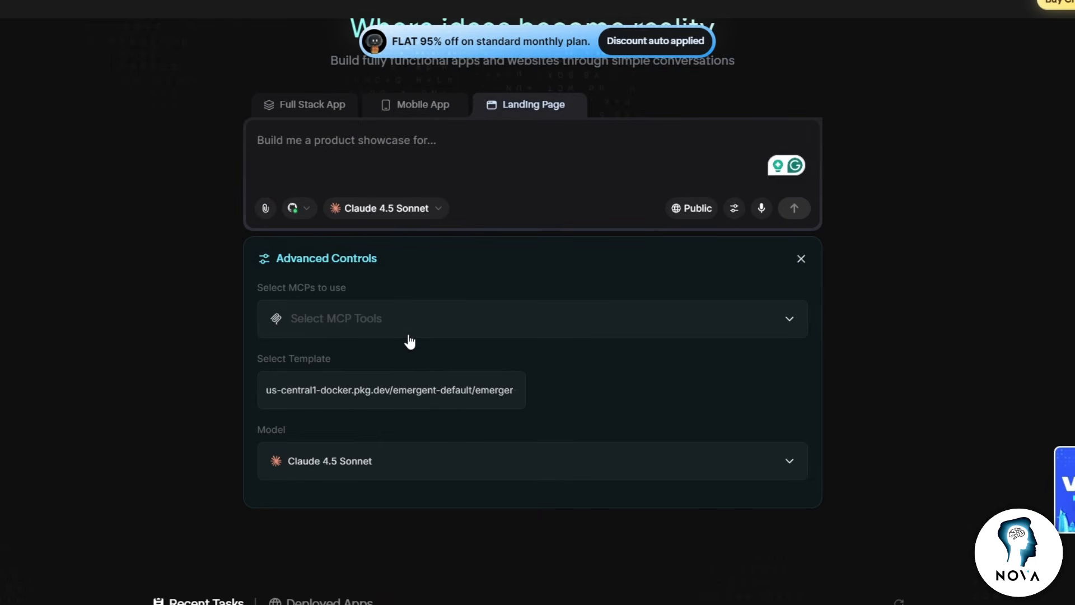
{"action": "left_click", "coordinate": [432, 334]}
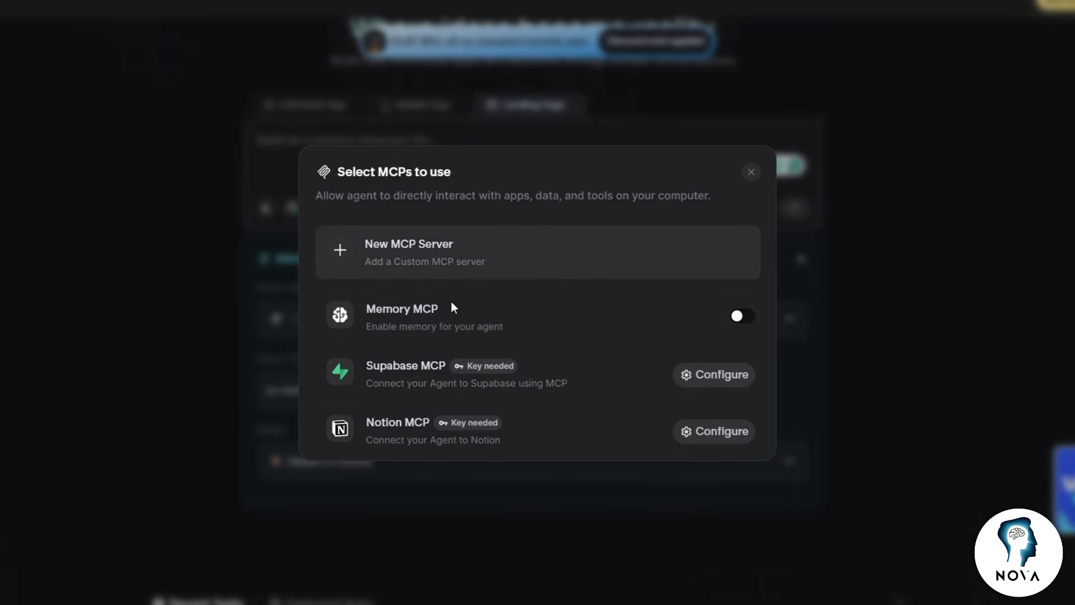
{"action": "left_click", "coordinate": [194, 299]}
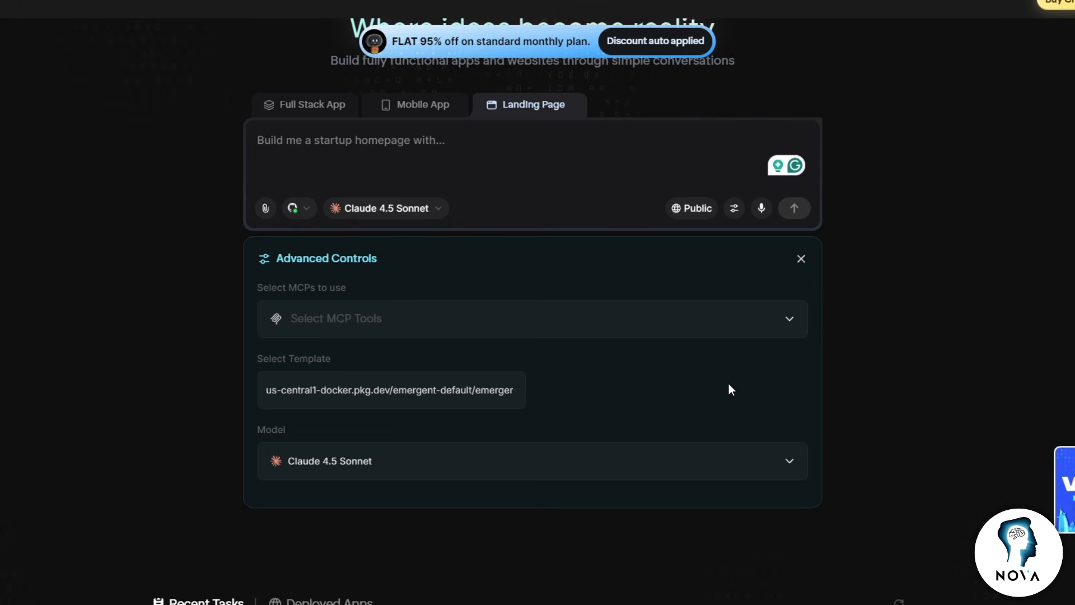
{"action": "left_click", "coordinate": [801, 261]}
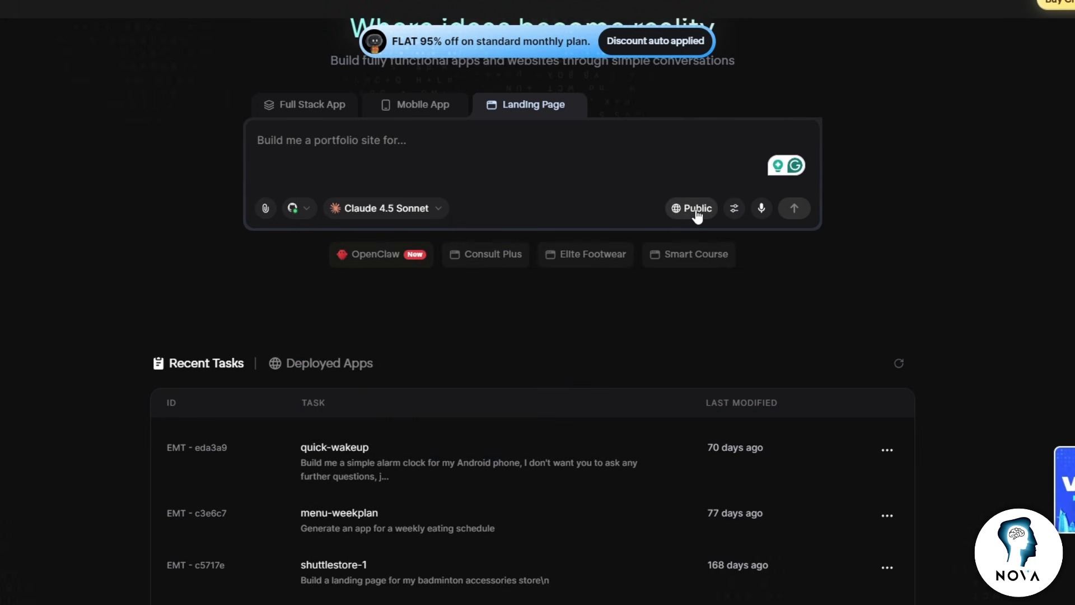
View the Public and Private visibility options for the project and leave the setting as it is.
{"action": "left_click", "coordinate": [696, 213]}
{"action": "scroll", "coordinate": [699, 235], "scroll_direction": "up", "scroll_amount": 2}
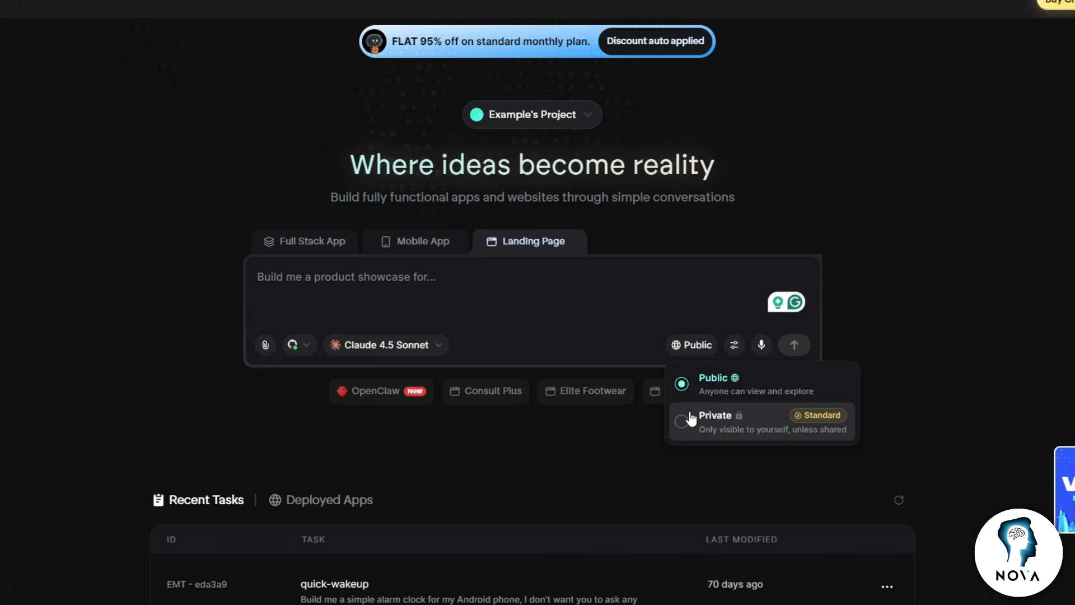
{"action": "left_click", "coordinate": [665, 302]}
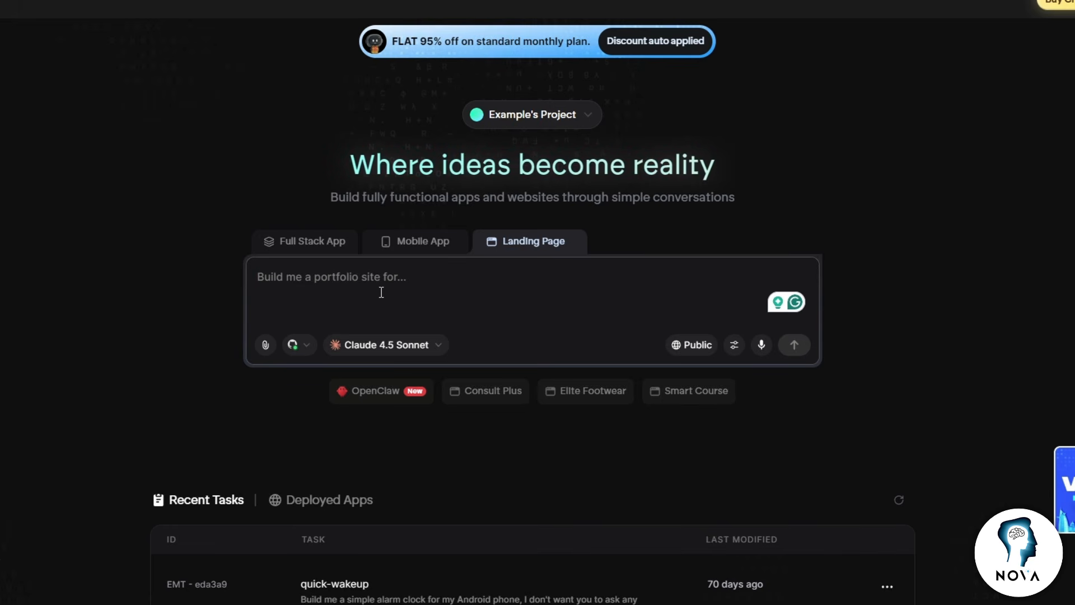
Submit a prompt for a modern digital marketing agency business website with homepage, about page, services section, contact form, responsive design, clean layout and simple navigation.
{"action": "type", "text": "Create a modern business website for a digital marketing agency. Include a homepage, about page, services section, contact form, and responsive design. Use clean layout and simple navigation."}
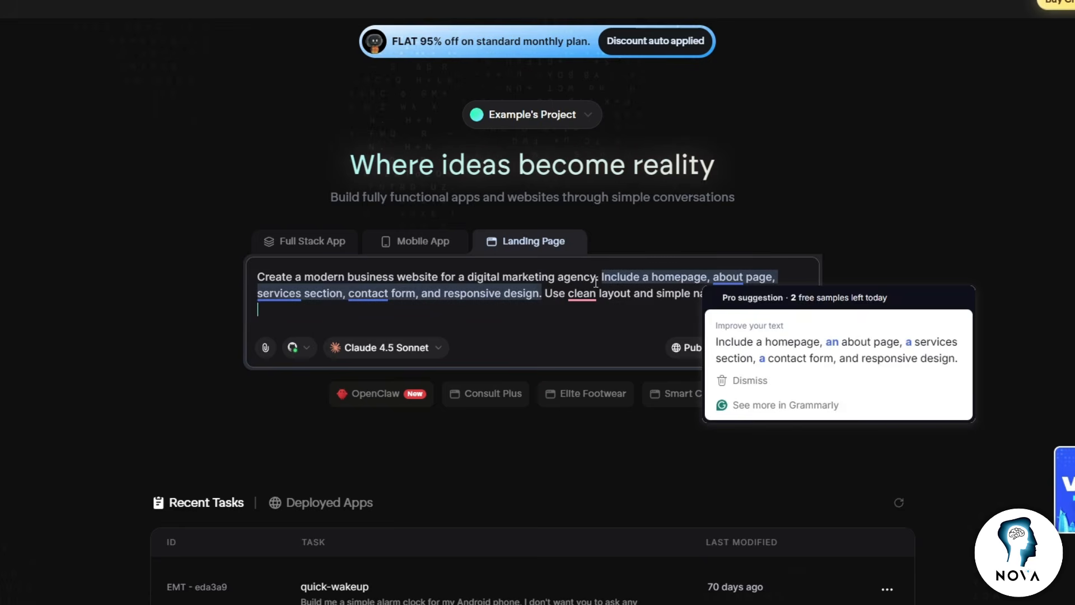
{"action": "mouse_move", "coordinate": [386, 294]}
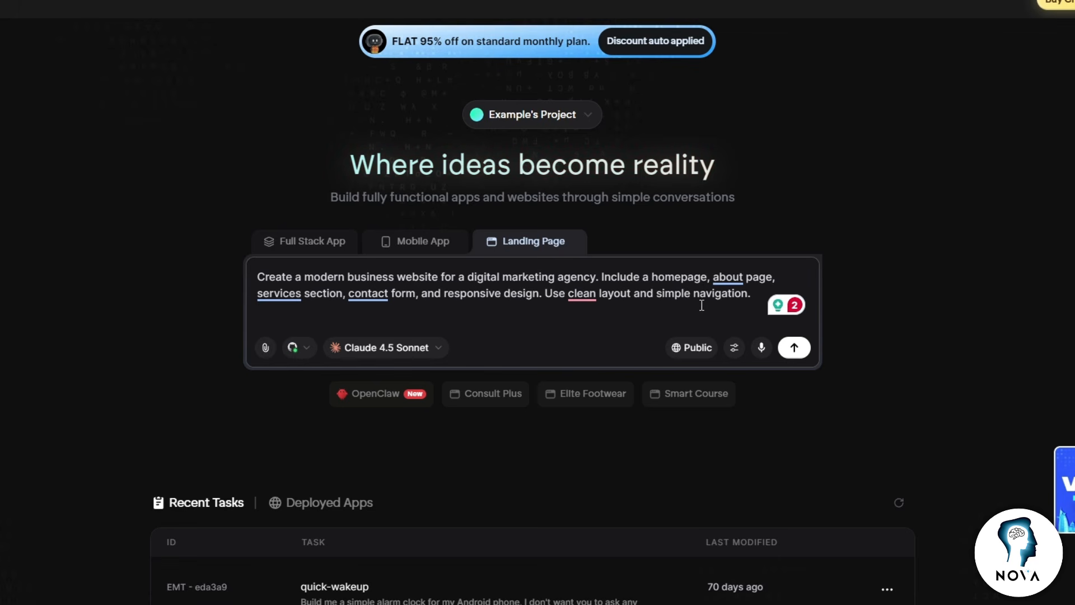
{"action": "left_click", "coordinate": [796, 347]}
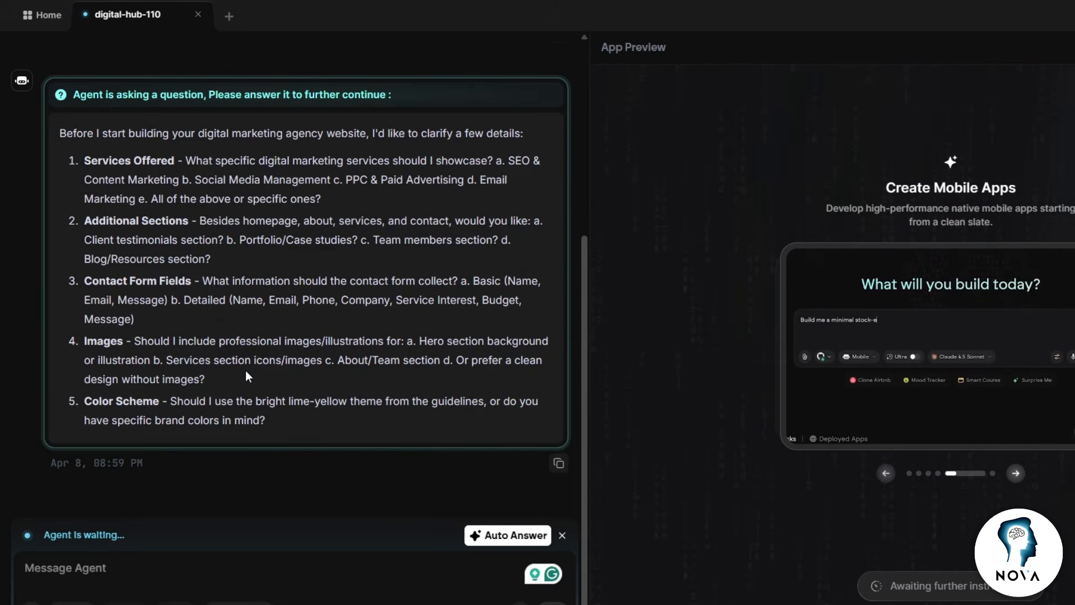
Read the agent's clarifying questions on sections and contact form fields, and have all questions answered automatically.
{"action": "triple_click", "coordinate": [83, 283]}
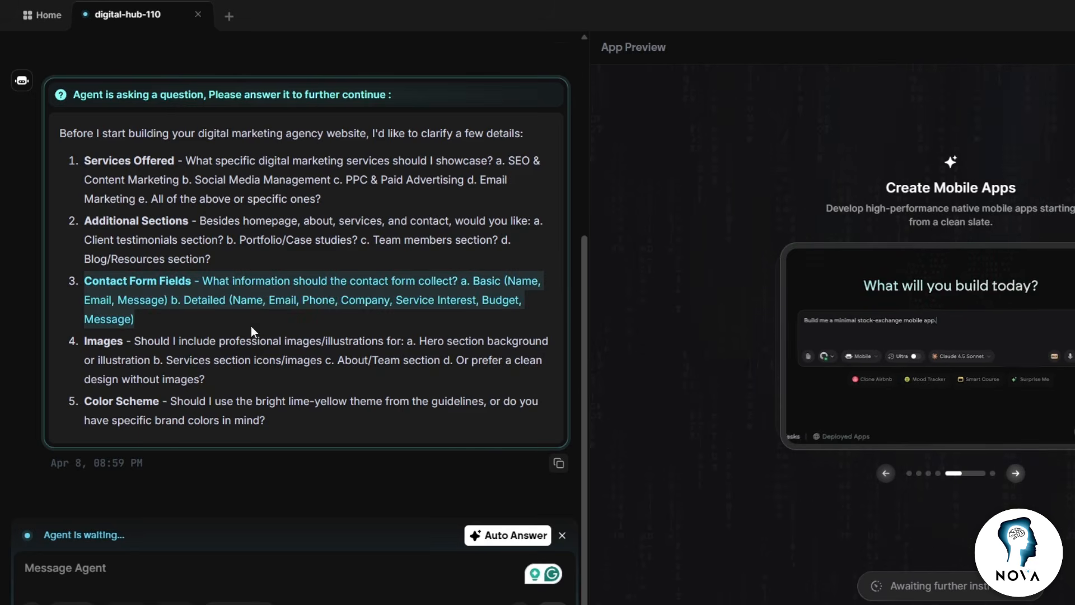
{"action": "left_click", "coordinate": [380, 326]}
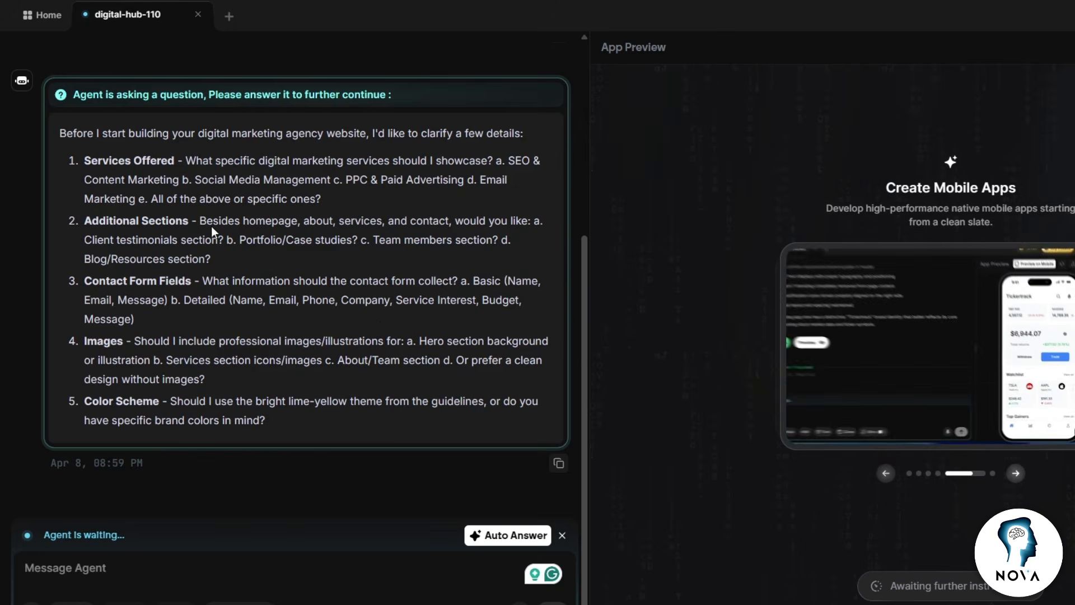
{"action": "left_click_drag", "start_coordinate": [200, 219], "coordinate": [440, 251]}
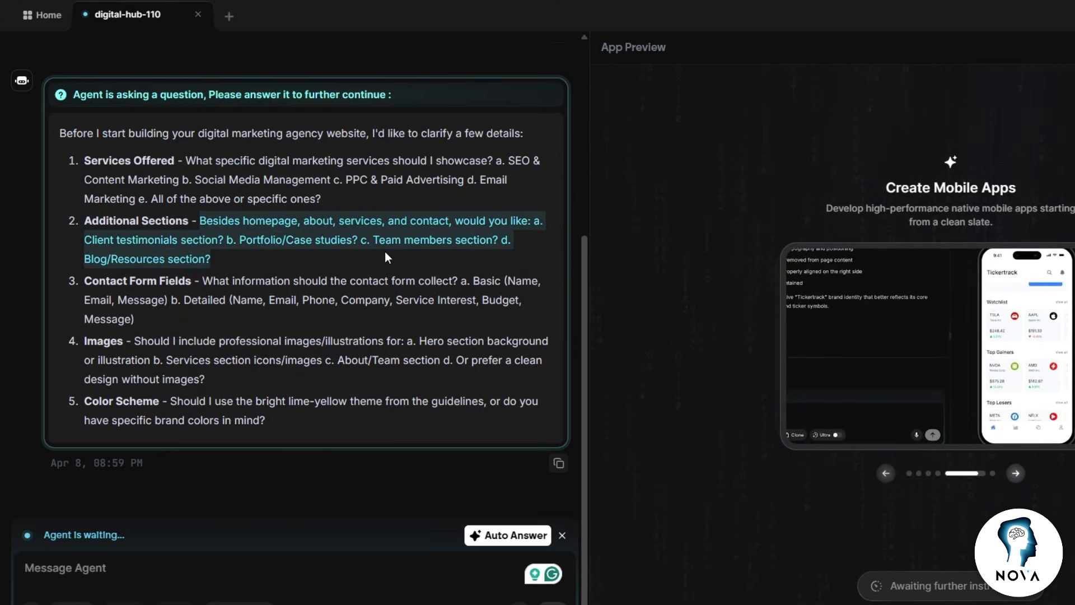
{"action": "left_click", "coordinate": [243, 253]}
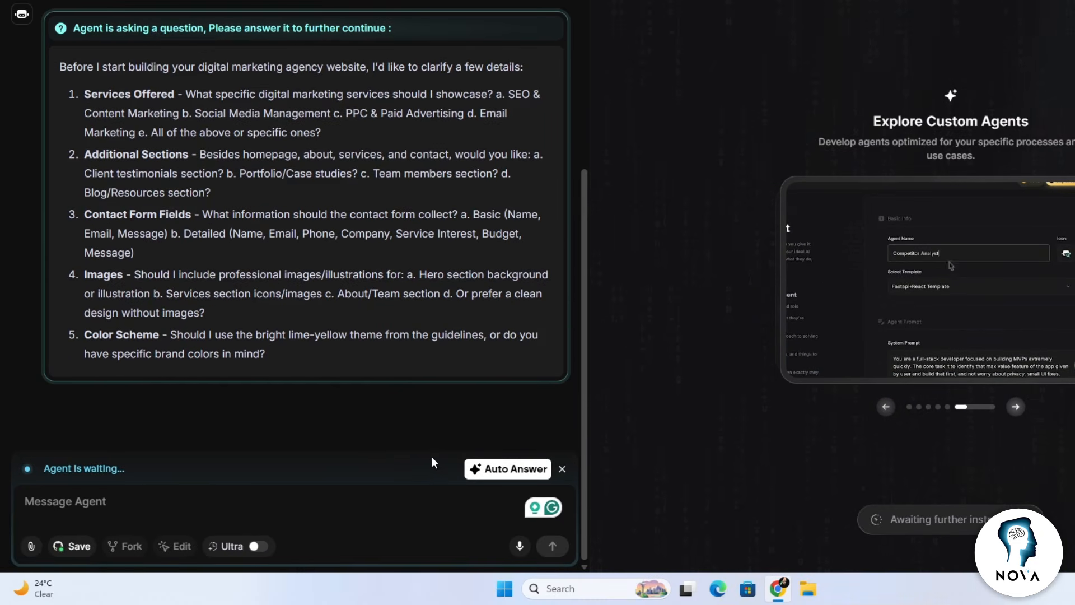
{"action": "left_click", "coordinate": [493, 469]}
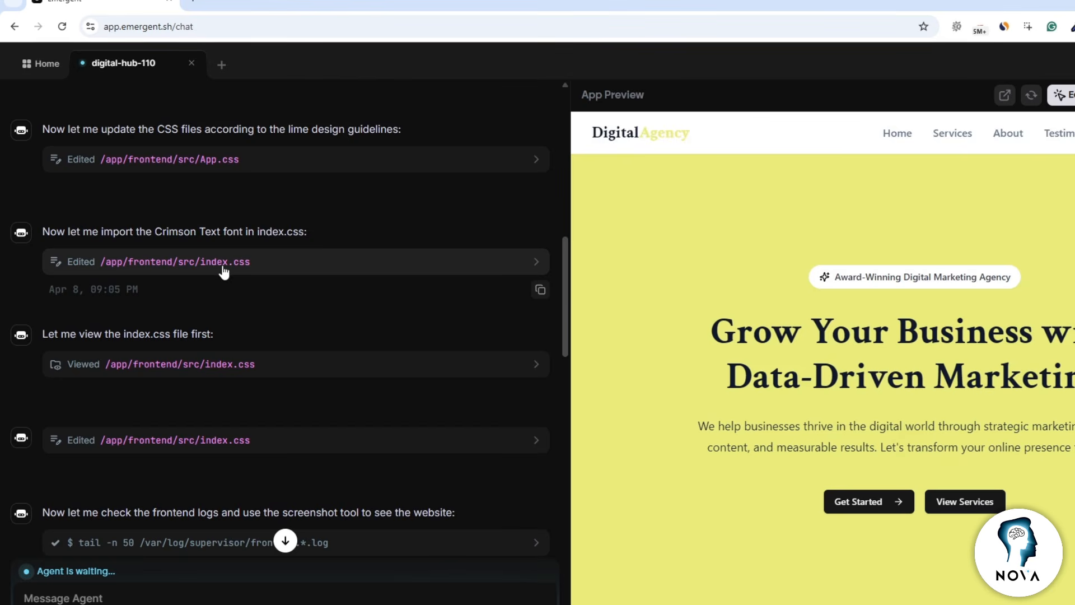
Review the agent's build log, including the file edits, website screenshots, completed frontend features and proposed backend development.
{"action": "scroll", "coordinate": [168, 272], "scroll_direction": "down", "scroll_amount": 4}
{"action": "scroll", "coordinate": [168, 280], "scroll_direction": "down", "scroll_amount": 5}
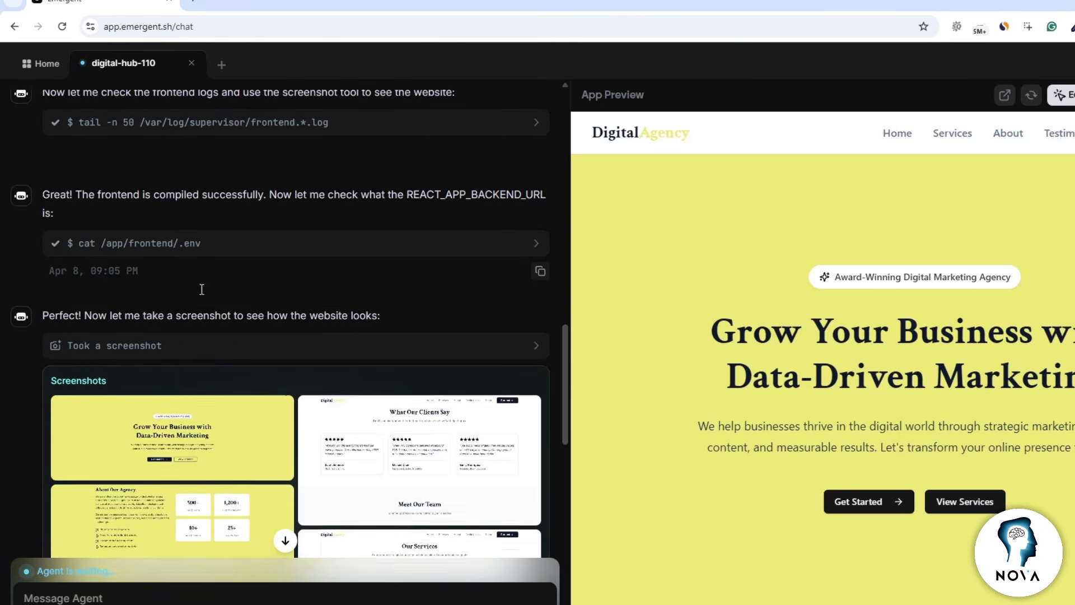
{"action": "scroll", "coordinate": [192, 286], "scroll_direction": "down", "scroll_amount": 7}
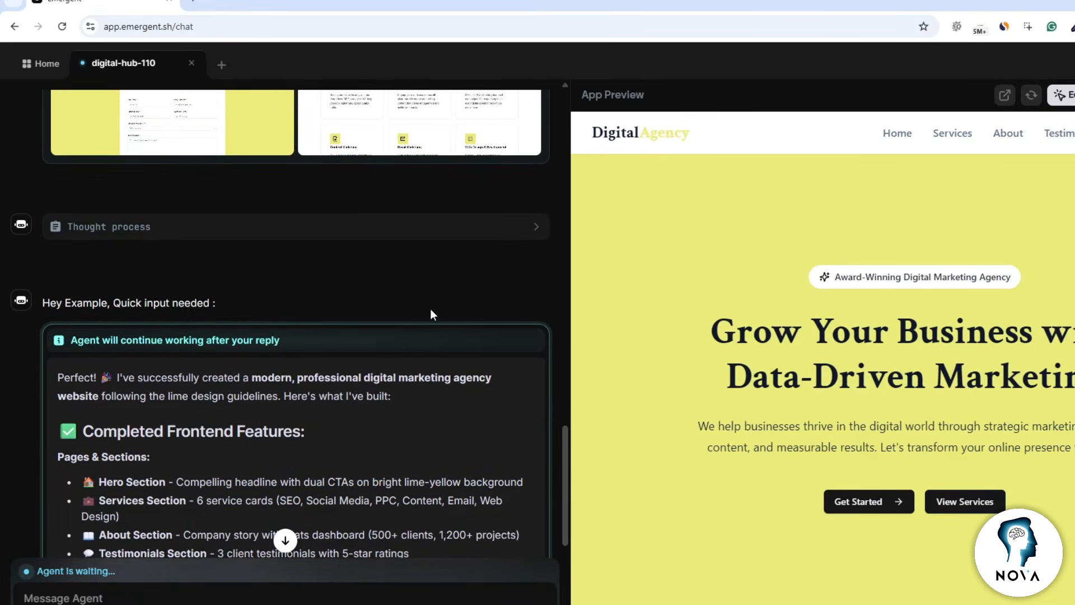
{"action": "scroll", "coordinate": [430, 308], "scroll_direction": "up", "scroll_amount": 3}
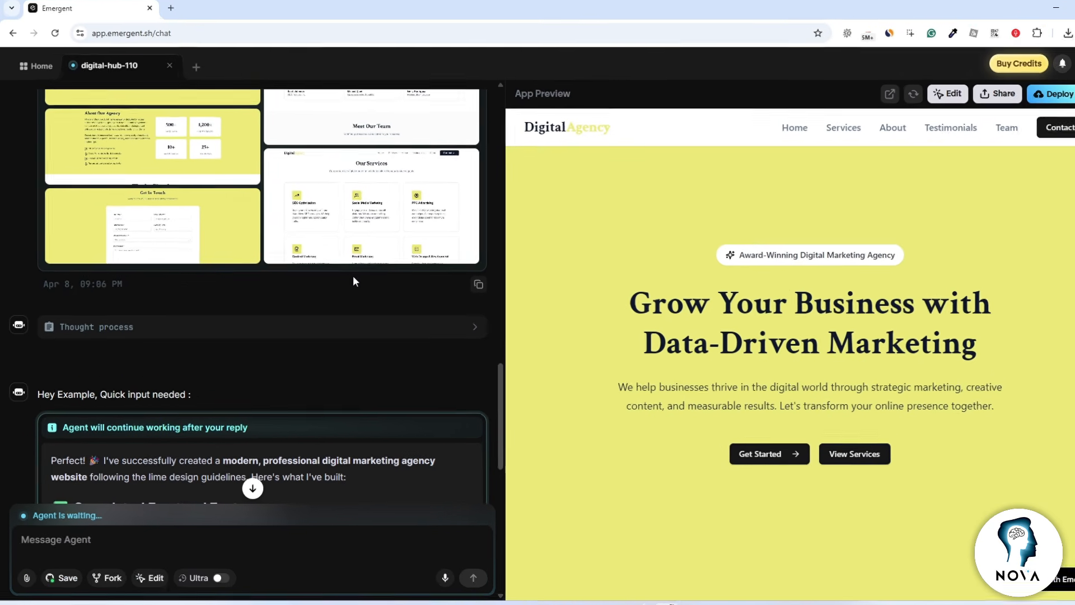
{"action": "scroll", "coordinate": [274, 336], "scroll_direction": "up", "scroll_amount": 4}
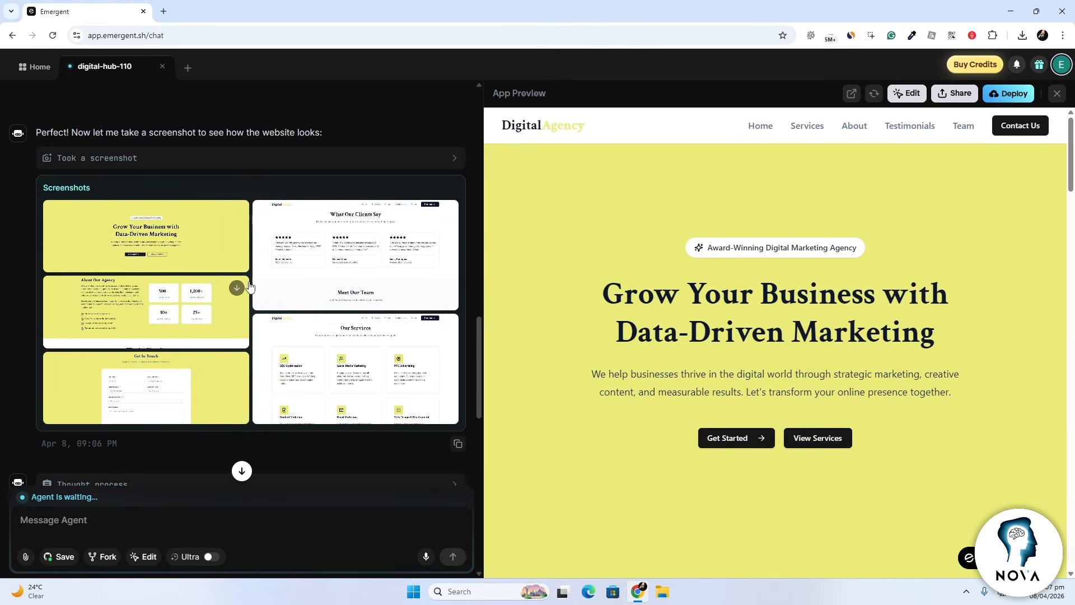
{"action": "scroll", "coordinate": [378, 287], "scroll_direction": "down", "scroll_amount": 3}
{"action": "scroll", "coordinate": [379, 283], "scroll_direction": "down", "scroll_amount": 4}
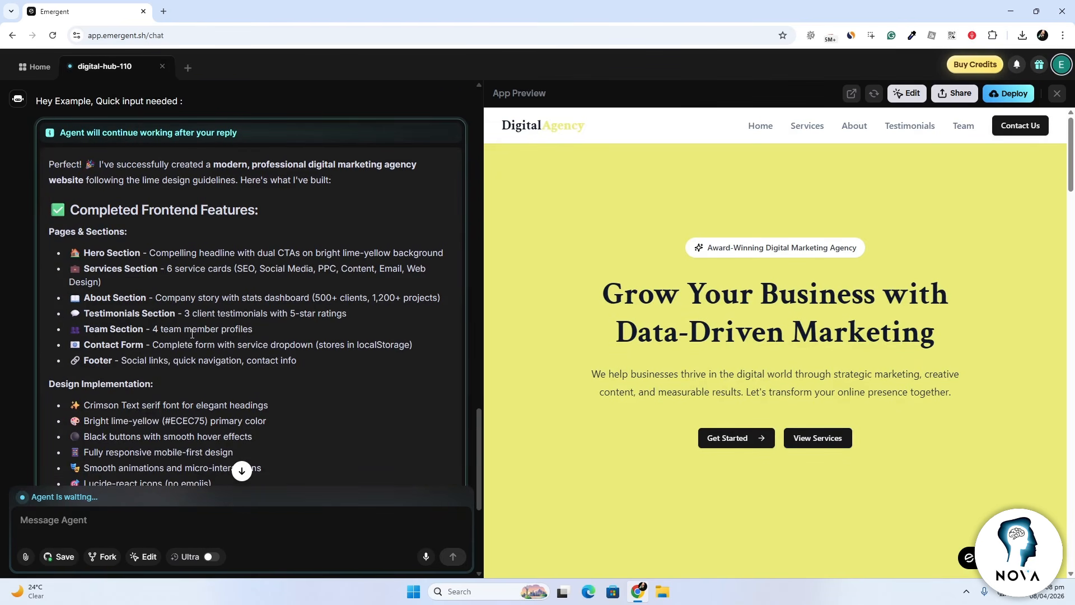
{"action": "scroll", "coordinate": [370, 313], "scroll_direction": "down", "scroll_amount": 5}
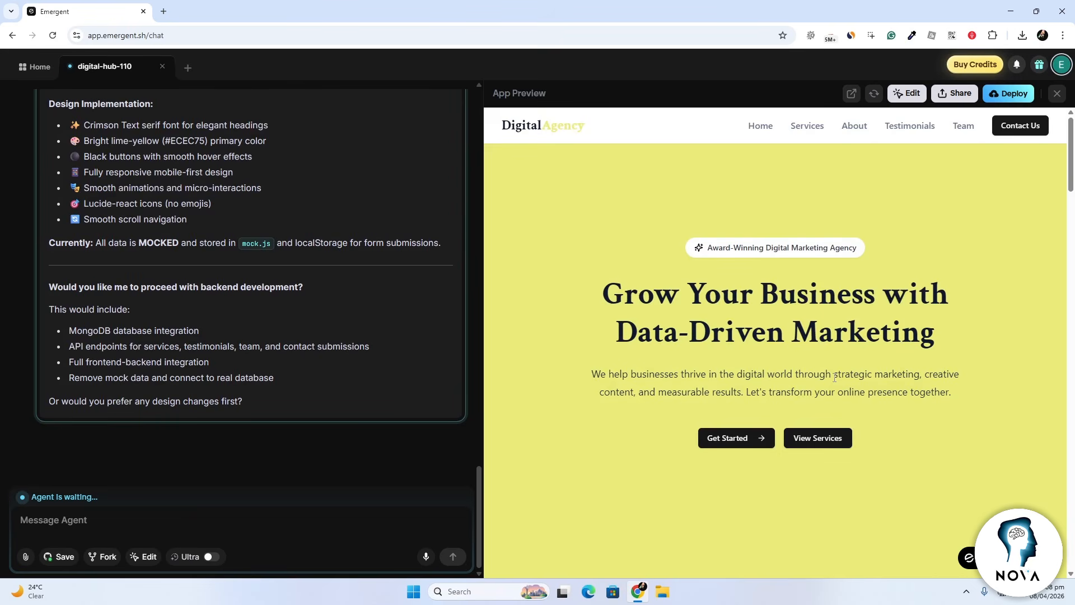
Open the website preview in a separate browser tab and examine its About and Services sections.
{"action": "left_click", "coordinate": [850, 93]}
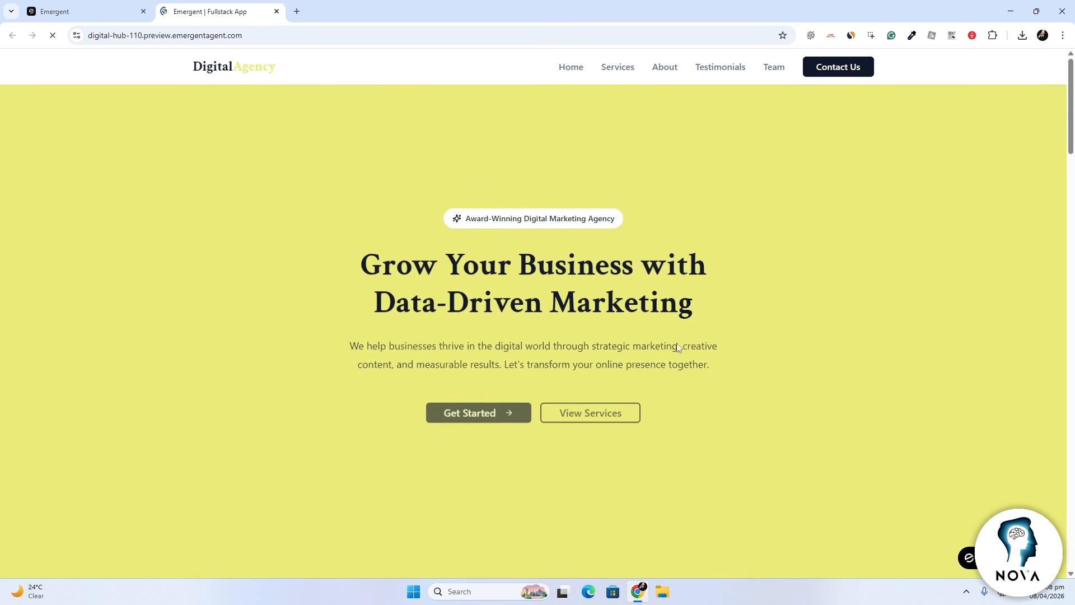
{"action": "left_click", "coordinate": [666, 70]}
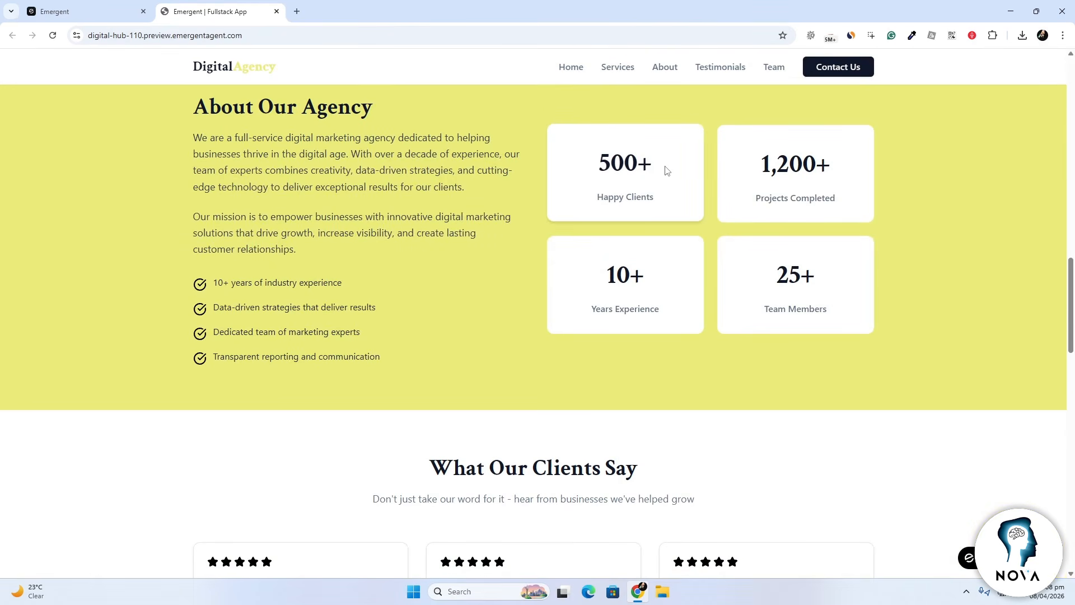
{"action": "scroll", "coordinate": [655, 235], "scroll_direction": "up", "scroll_amount": 8}
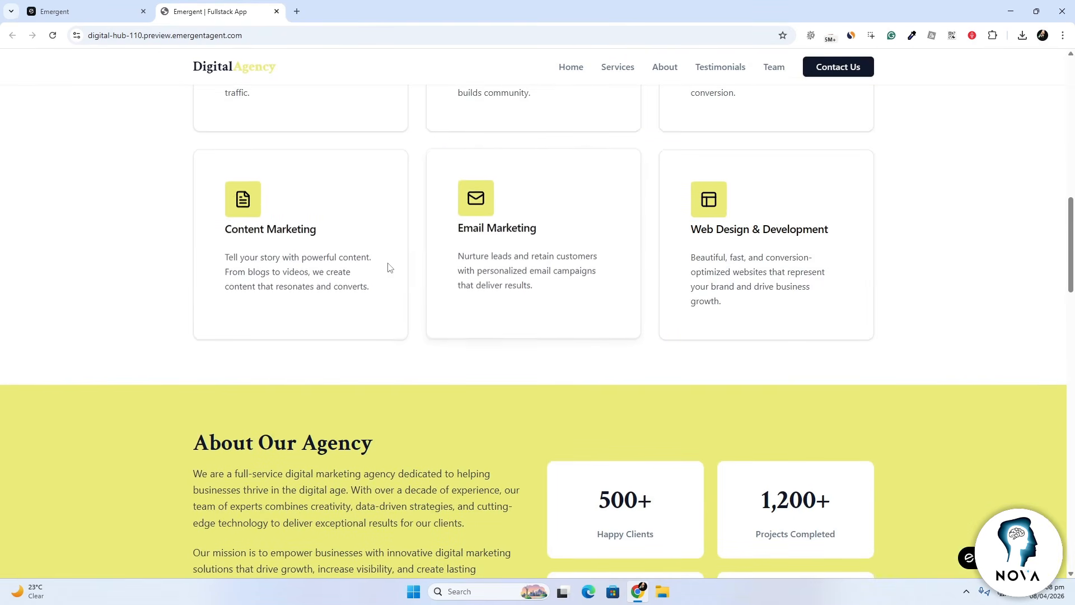
Examine the website's service cards, agency statistics, client testimonials and contact form, and test the Services and Contact Us navigation links.
{"action": "scroll", "coordinate": [775, 264], "scroll_direction": "down", "scroll_amount": 6}
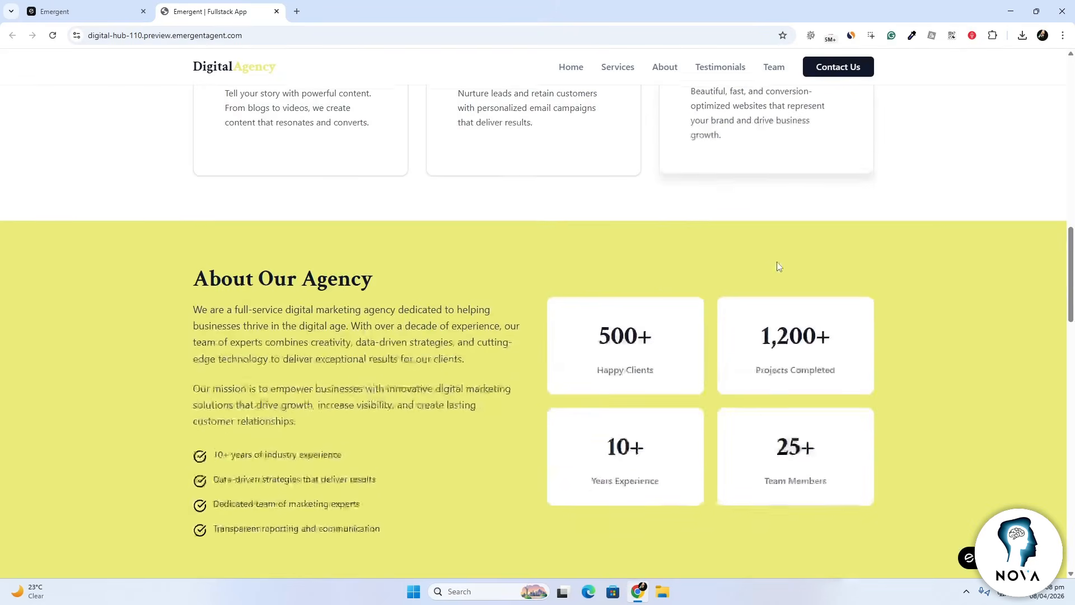
{"action": "scroll", "coordinate": [337, 328], "scroll_direction": "down", "scroll_amount": 15}
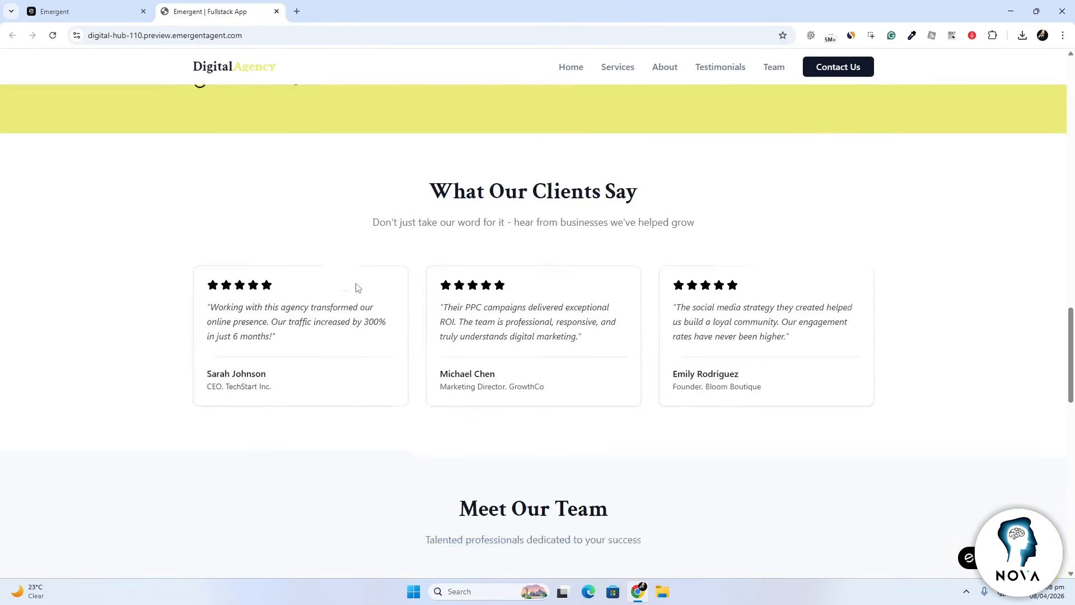
{"action": "scroll", "coordinate": [381, 303], "scroll_direction": "down", "scroll_amount": 4}
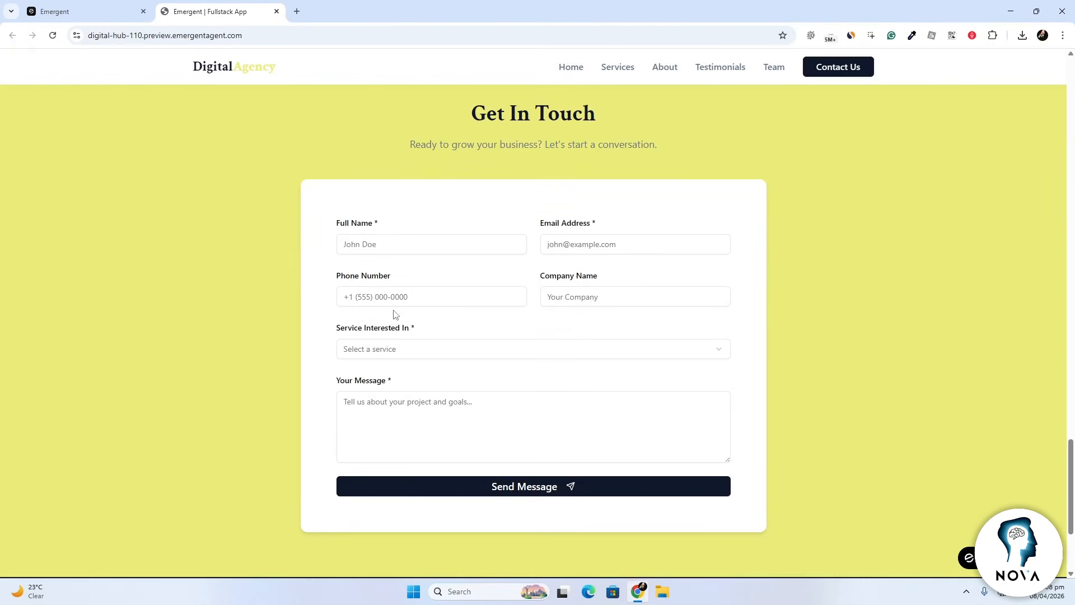
{"action": "left_click", "coordinate": [617, 70]}
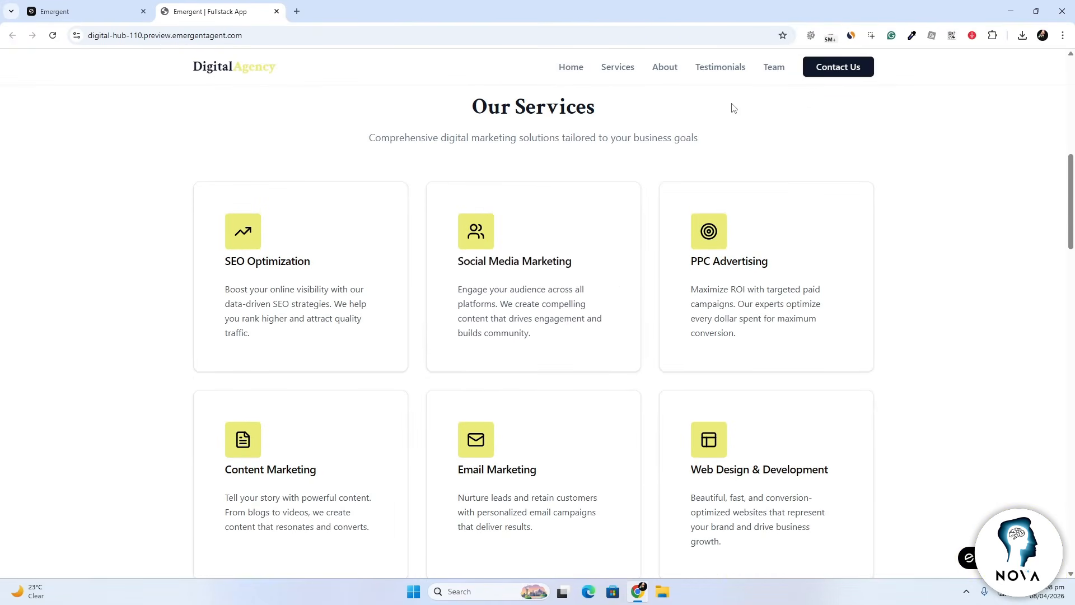
{"action": "left_click", "coordinate": [811, 67]}
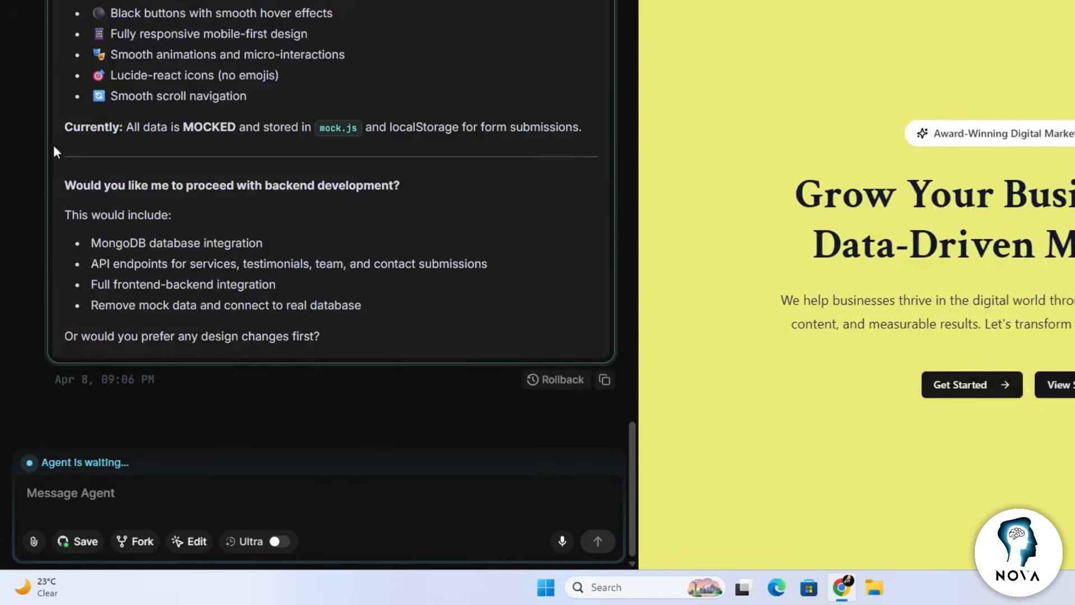
Draft the message "add a pricing section" for the agent.
{"action": "left_click", "coordinate": [170, 508]}
{"action": "type", "text": "add a pricing sectrion"}
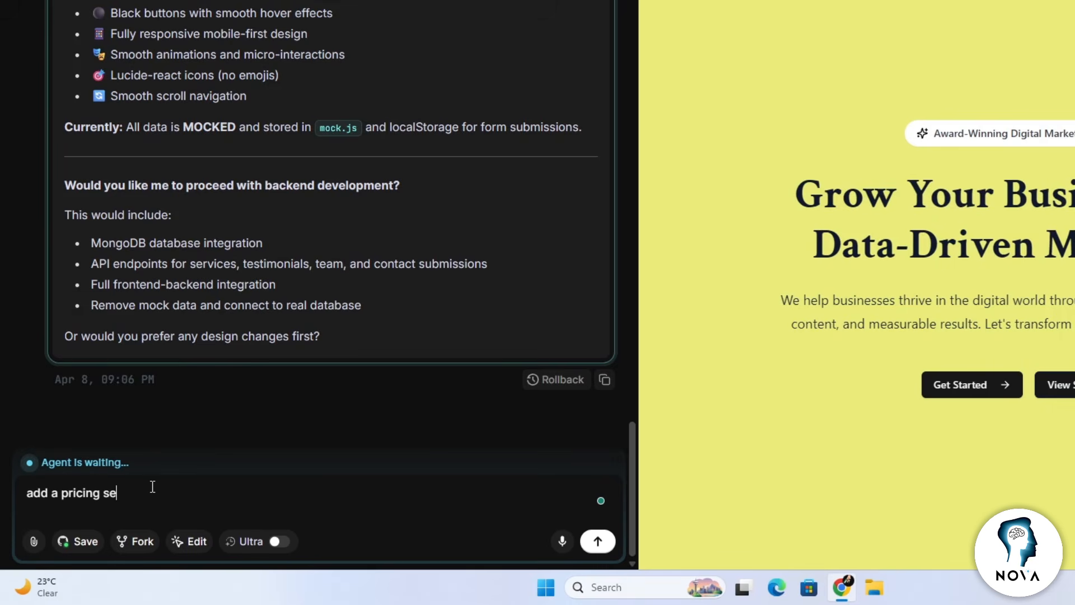
{"action": "key", "text": "BackSpace"}
{"action": "key", "text": "BackSpace"}
{"action": "key", "text": "BackSpace"}
{"action": "key", "text": "BackSpace"}
{"action": "type", "text": "ion"}
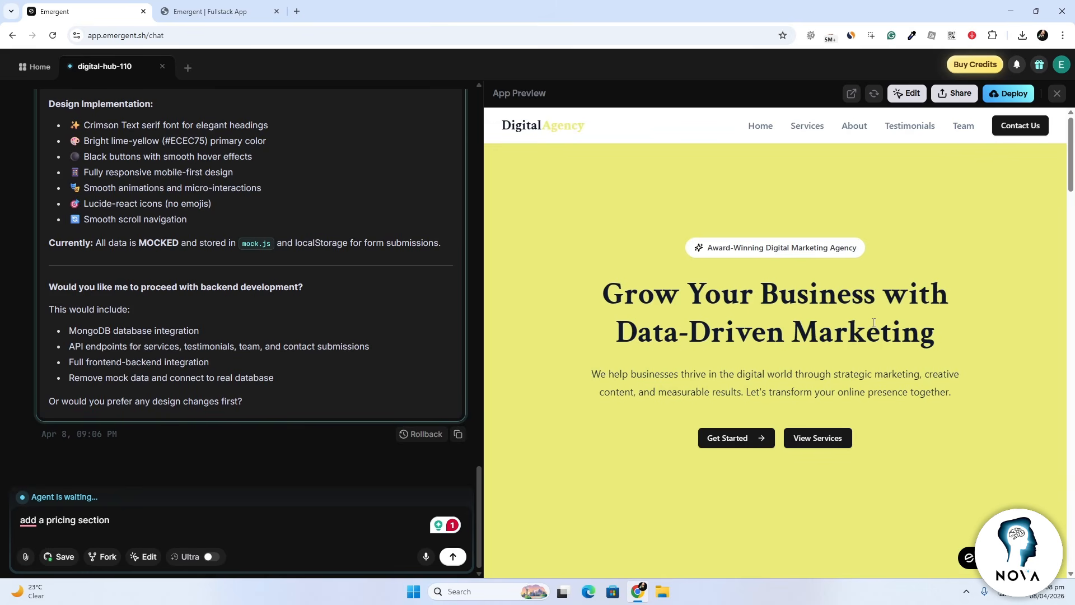
Return to the preview website's browser tab, test the Home and Testimonials links, and look over the Services, testimonials and hero sections.
{"action": "left_click", "coordinate": [237, 4]}
{"action": "scroll", "coordinate": [499, 253], "scroll_direction": "up", "scroll_amount": 6}
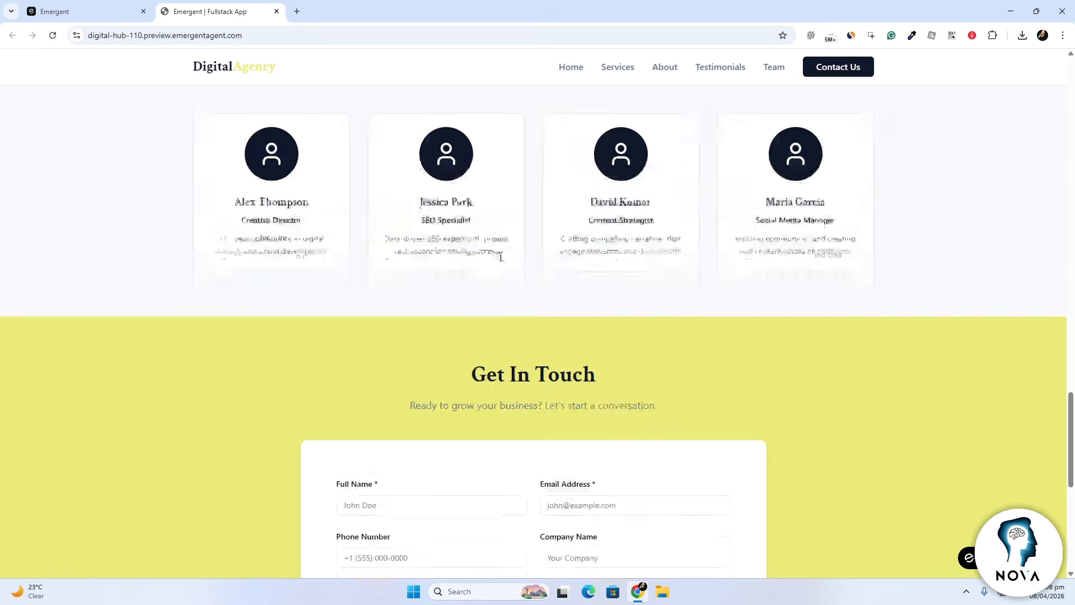
{"action": "left_click", "coordinate": [564, 71]}
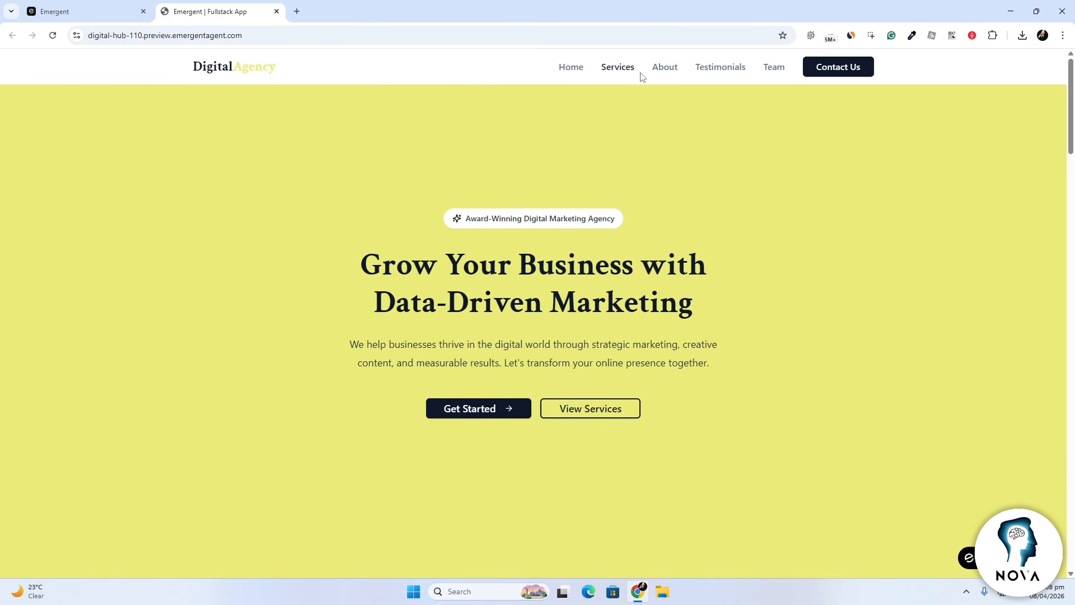
{"action": "left_click", "coordinate": [729, 69]}
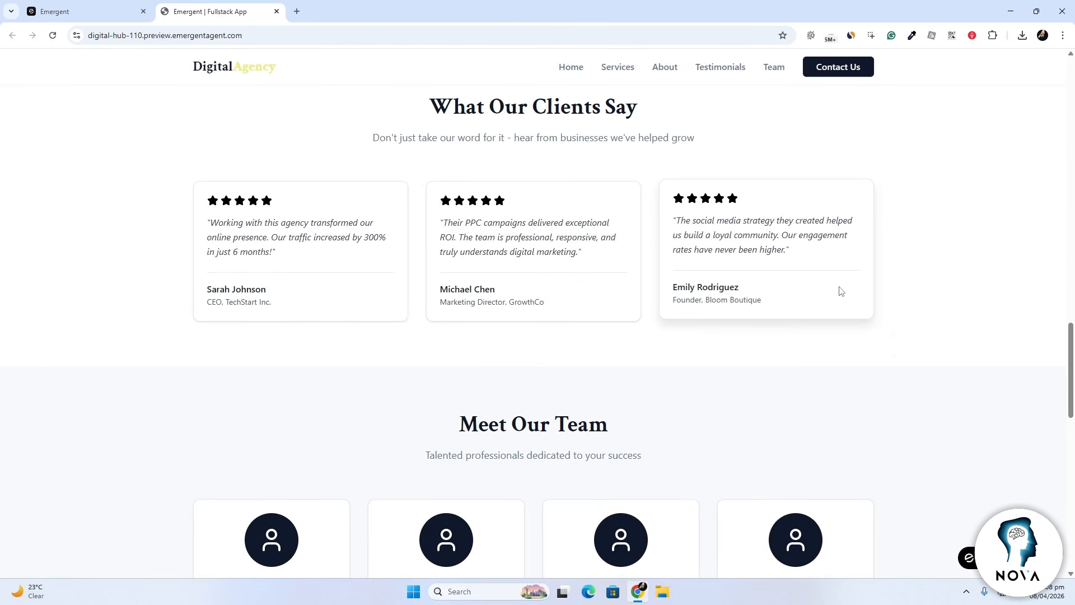
{"action": "scroll", "coordinate": [840, 291], "scroll_direction": "up", "scroll_amount": 12}
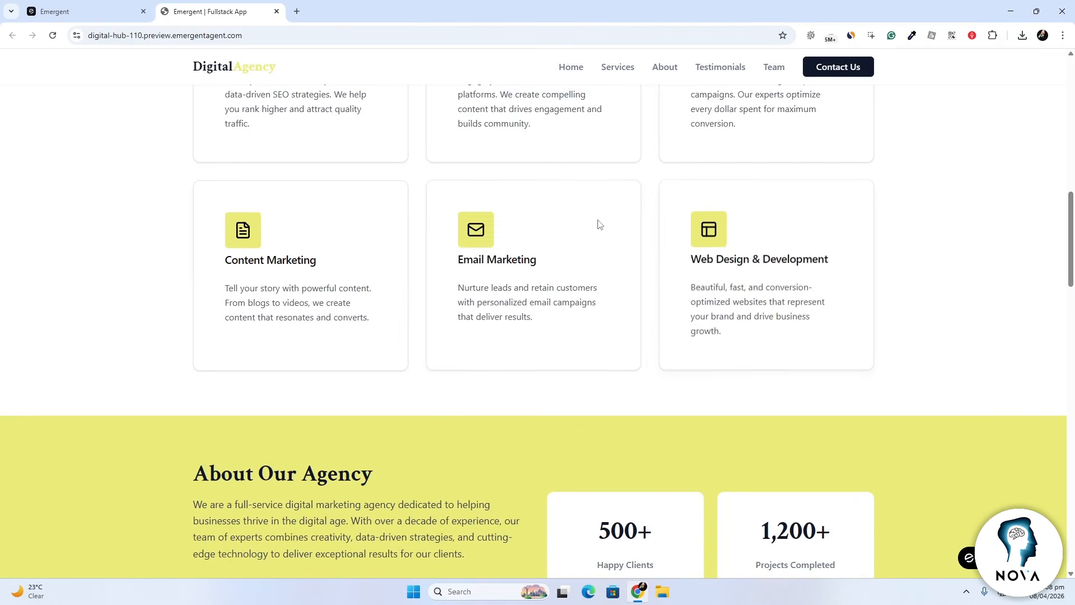
{"action": "scroll", "coordinate": [406, 230], "scroll_direction": "up", "scroll_amount": 5}
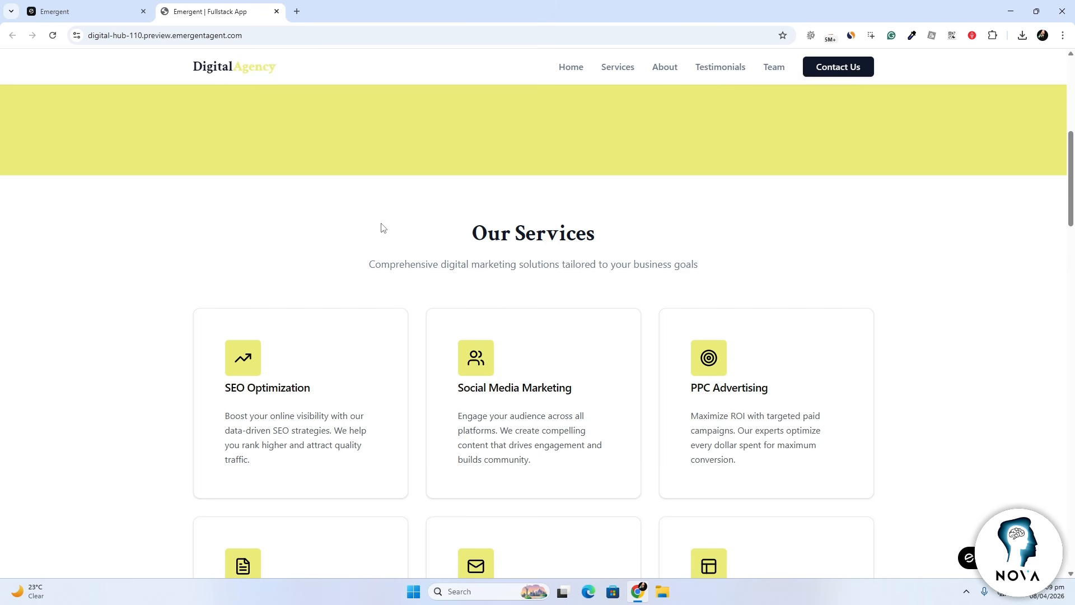
{"action": "scroll", "coordinate": [599, 234], "scroll_direction": "down", "scroll_amount": 15}
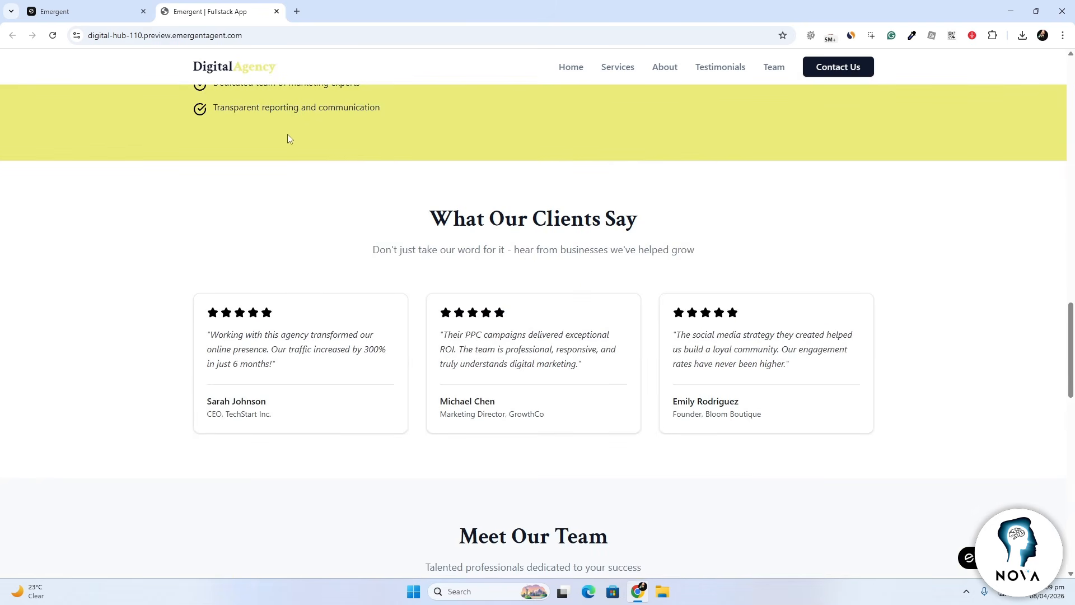
{"action": "scroll", "coordinate": [192, 137], "scroll_direction": "up", "scroll_amount": 20}
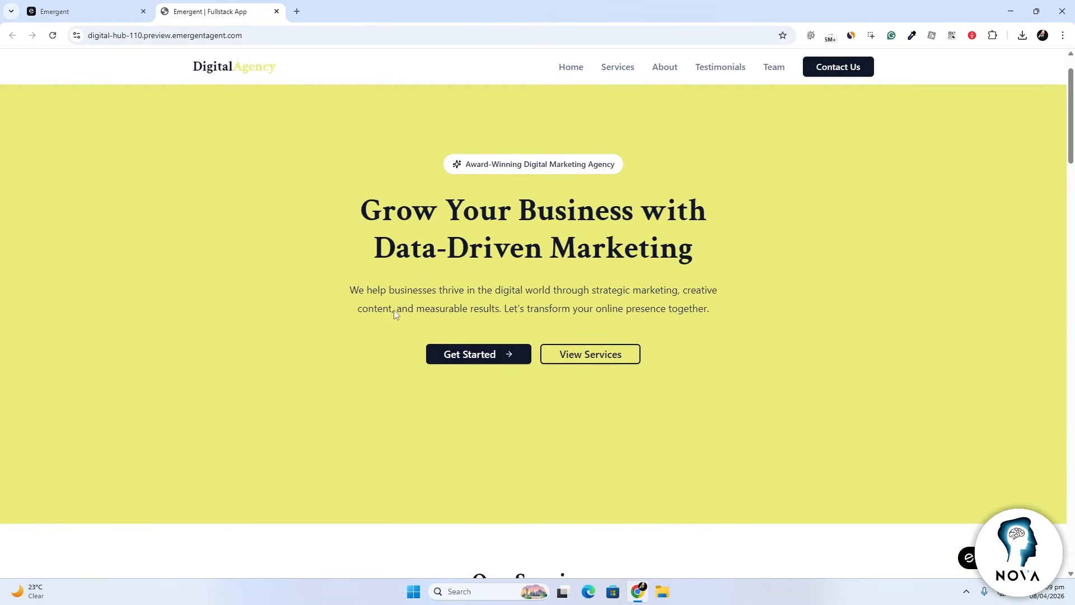
{"action": "scroll", "coordinate": [394, 314], "scroll_direction": "up", "scroll_amount": 1}
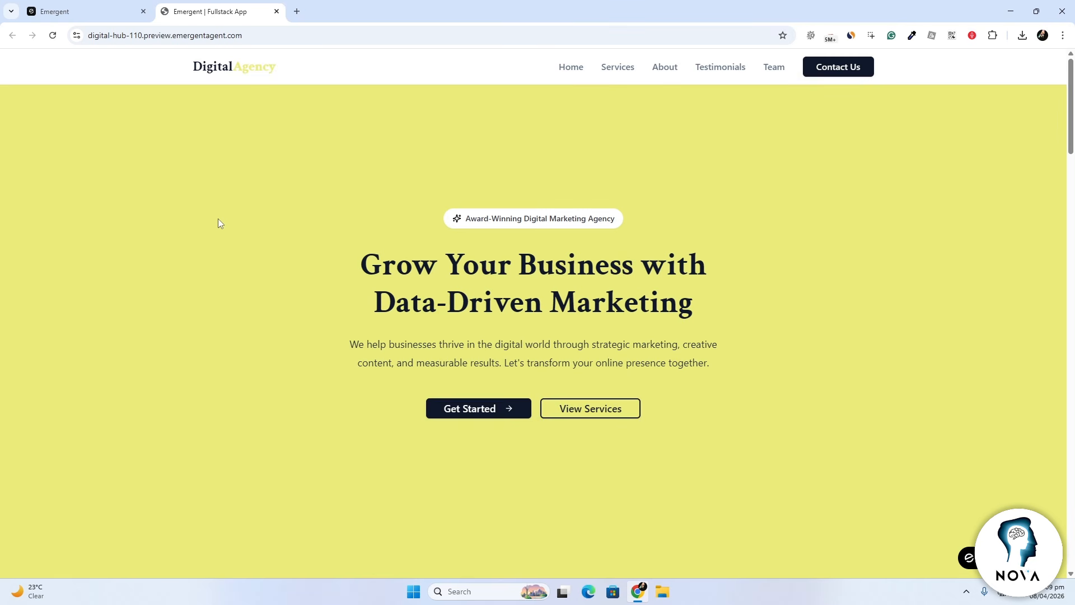
Switch back to the Emergent project and clear the unsent pricing section message.
{"action": "left_click", "coordinate": [117, 16]}
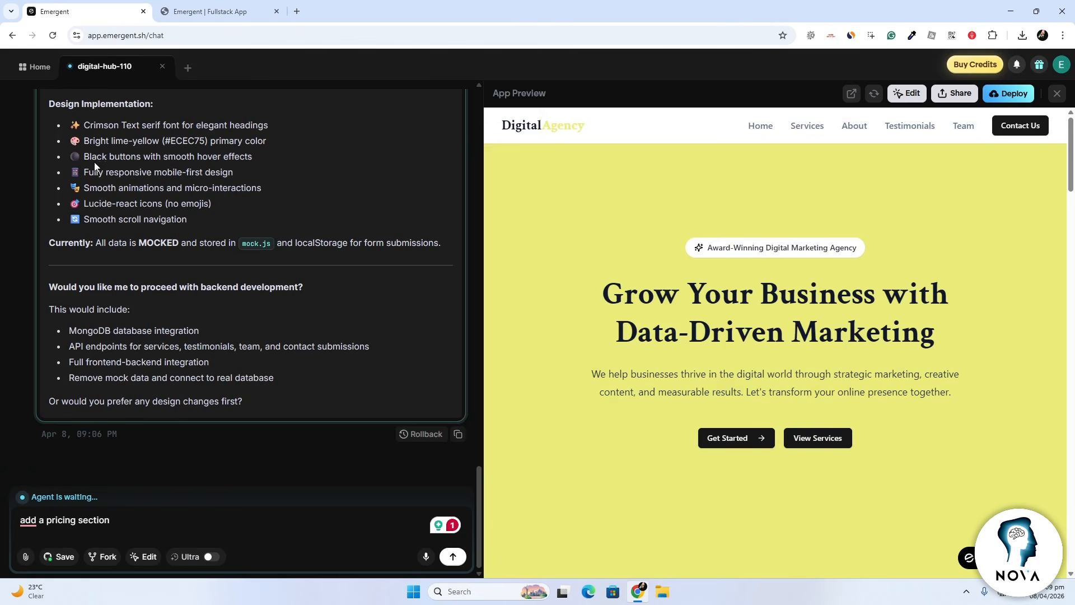
{"action": "key", "text": "ctrl+a"}
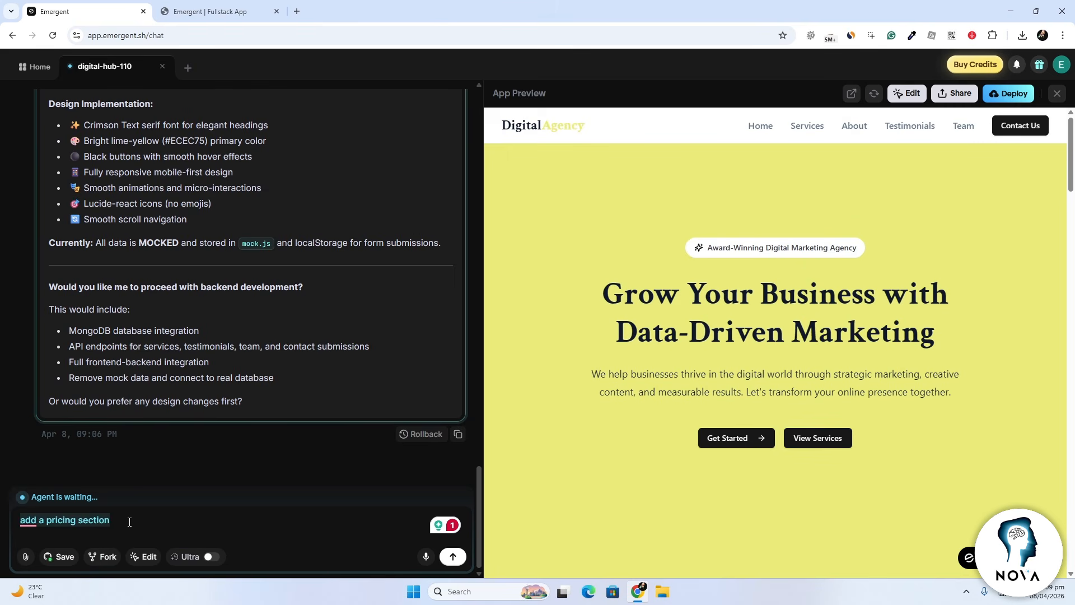
{"action": "key", "text": "BackSpace"}
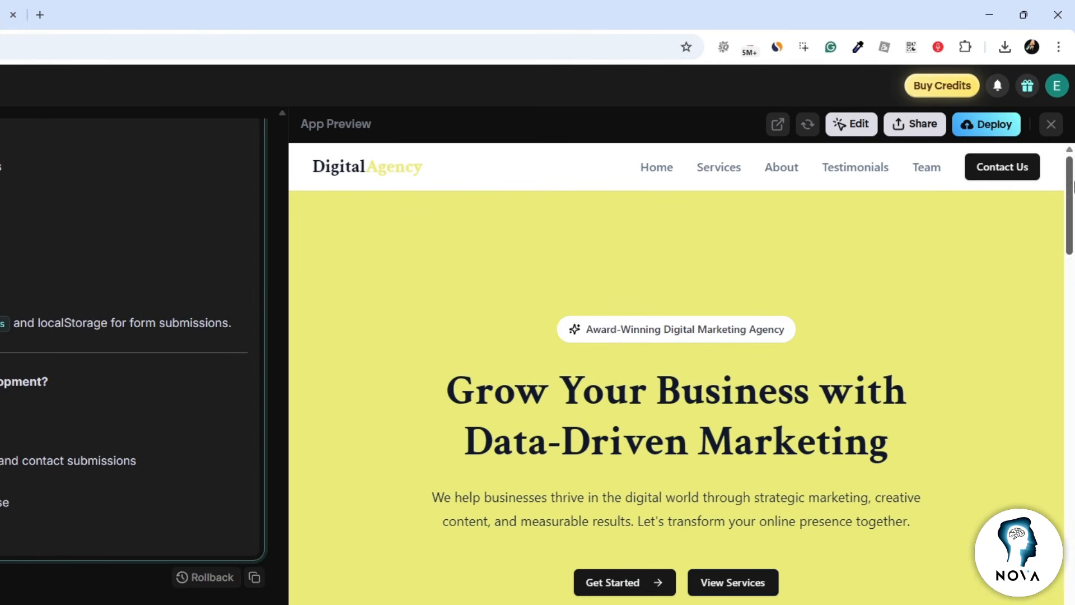
View the account's credit balance and account options.
{"action": "left_click", "coordinate": [1057, 87]}
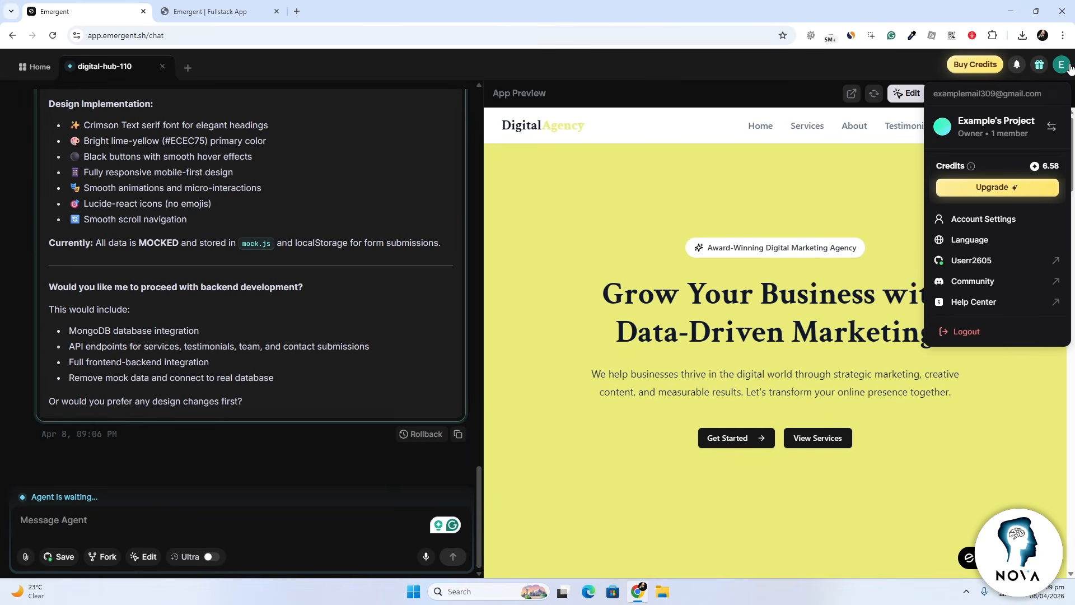
{"action": "left_click", "coordinate": [1060, 87]}
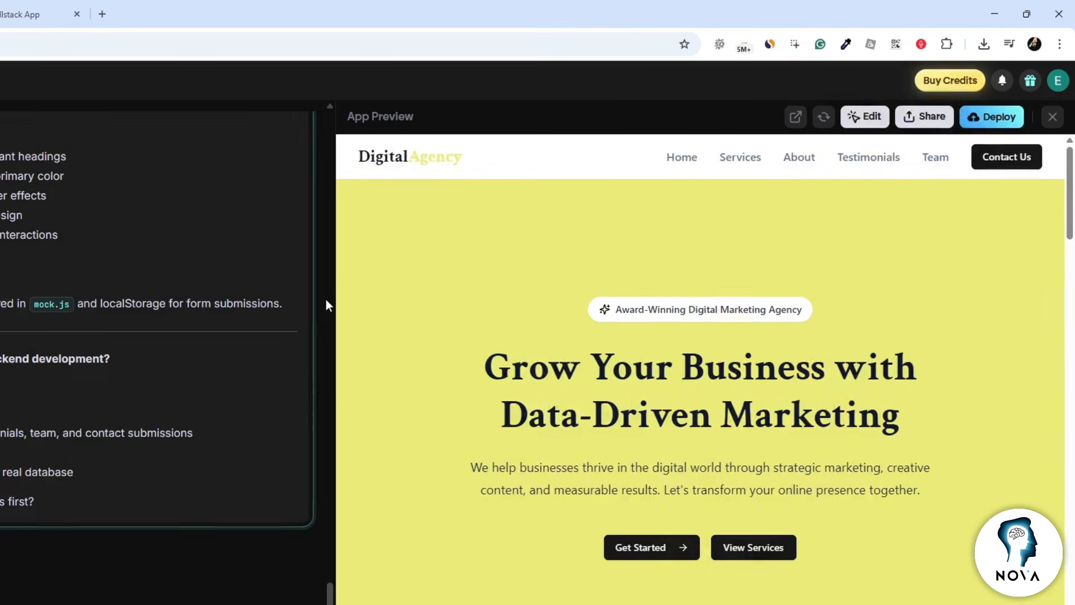
Try to open the project's code and to deploy the website, dismissing the plan selection each time and restoring the app preview.
{"action": "left_click", "coordinate": [1057, 93]}
{"action": "left_click", "coordinate": [883, 120]}
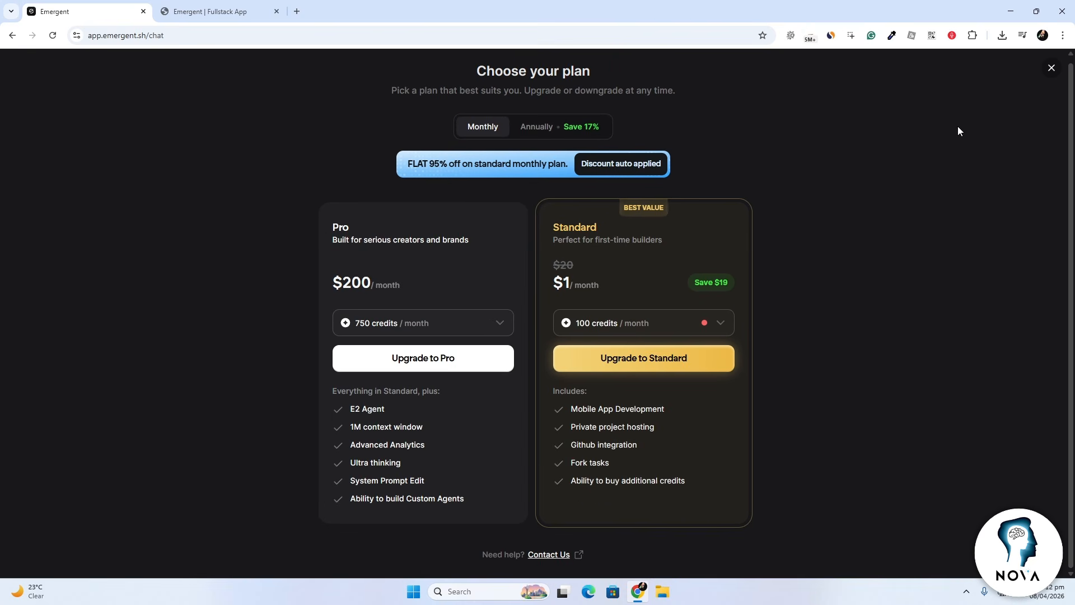
{"action": "left_click", "coordinate": [1052, 68]}
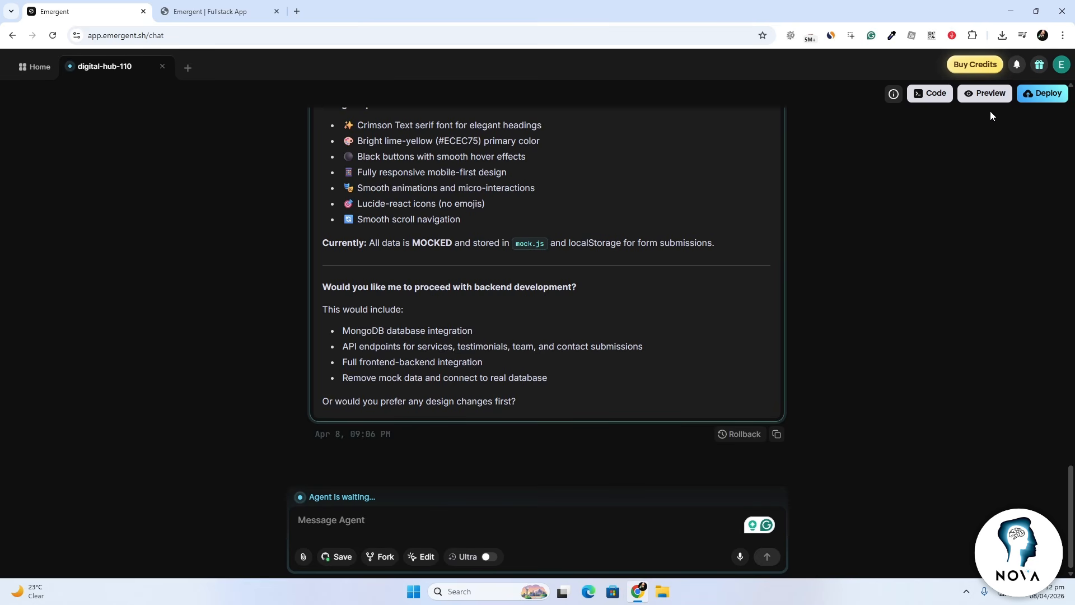
{"action": "left_click", "coordinate": [988, 94]}
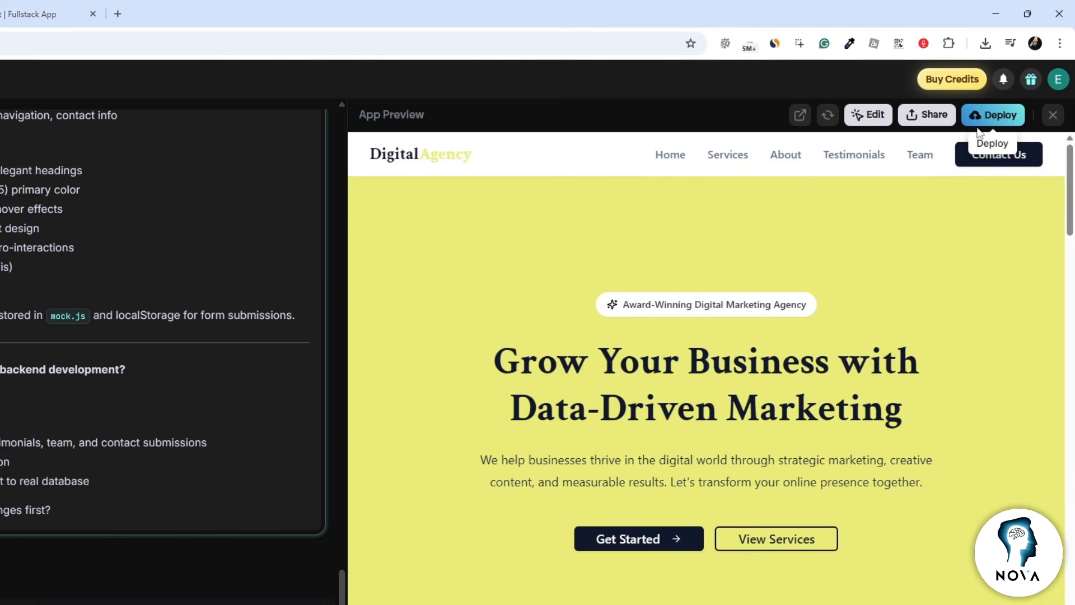
{"action": "left_click", "coordinate": [993, 114]}
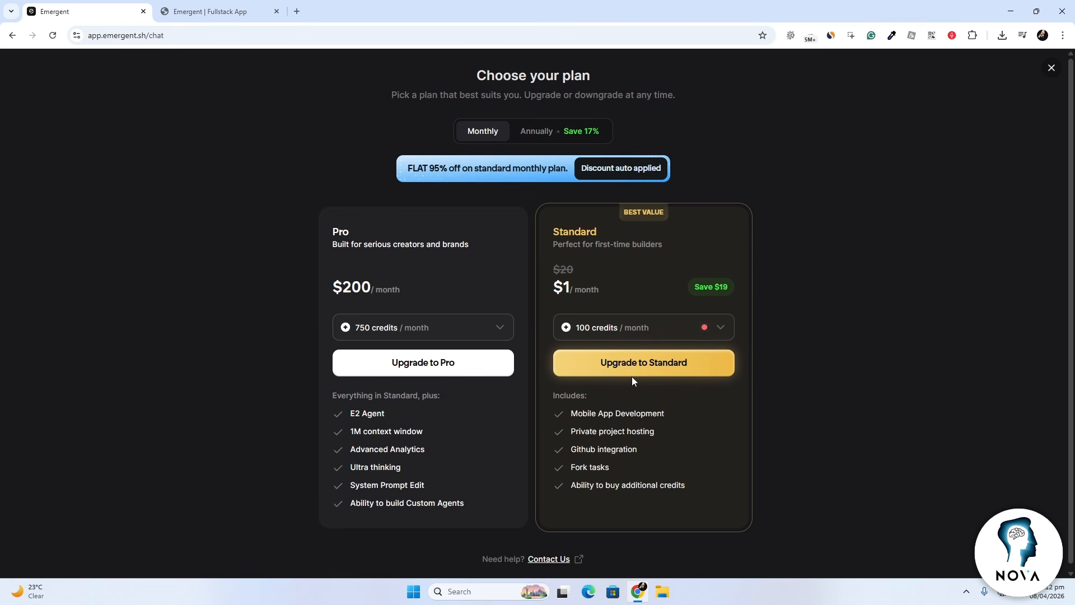
{"action": "left_click", "coordinate": [1051, 68]}
Open the shareable preview link in a new browser tab, view the site, and return to the Emergent project without the share dialog.
{"action": "left_click", "coordinate": [941, 125]}
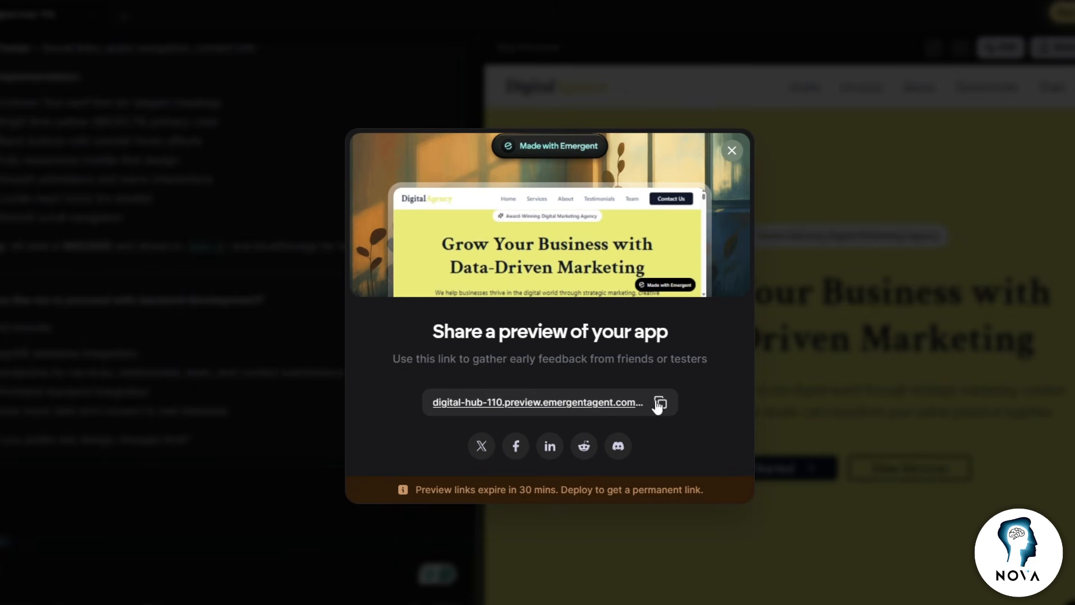
{"action": "right_click", "coordinate": [596, 402]}
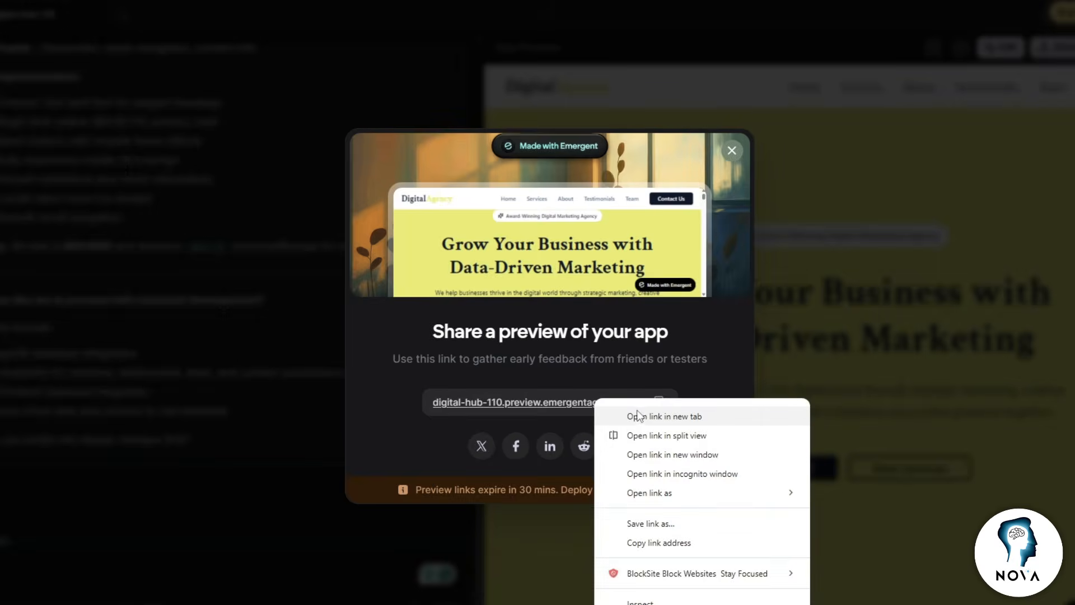
{"action": "left_click", "coordinate": [639, 416]}
{"action": "left_click", "coordinate": [373, 11]}
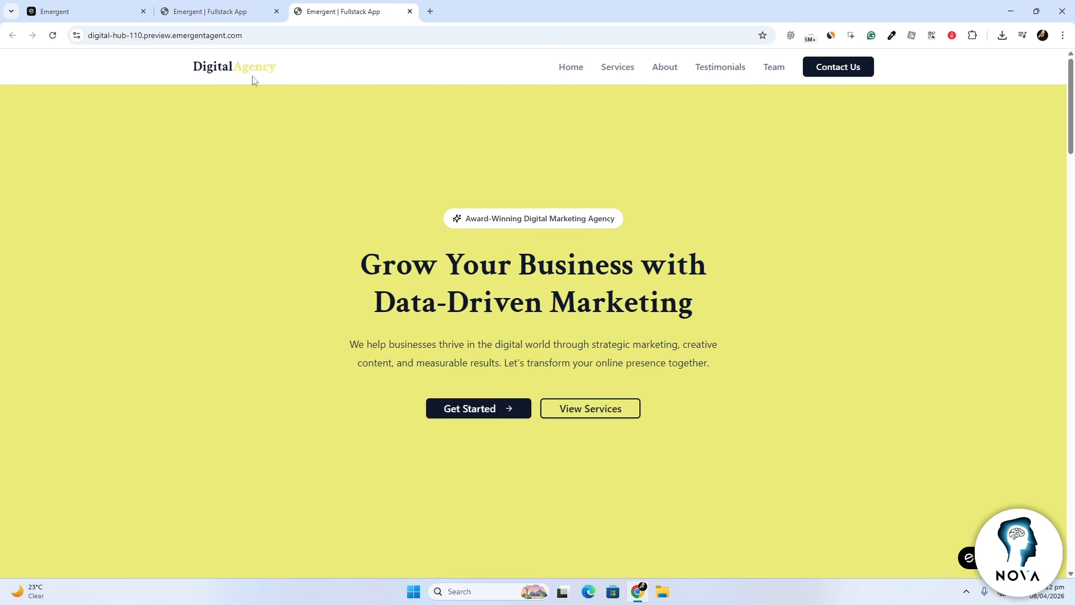
{"action": "left_click", "coordinate": [52, 9]}
{"action": "left_click", "coordinate": [687, 178]}
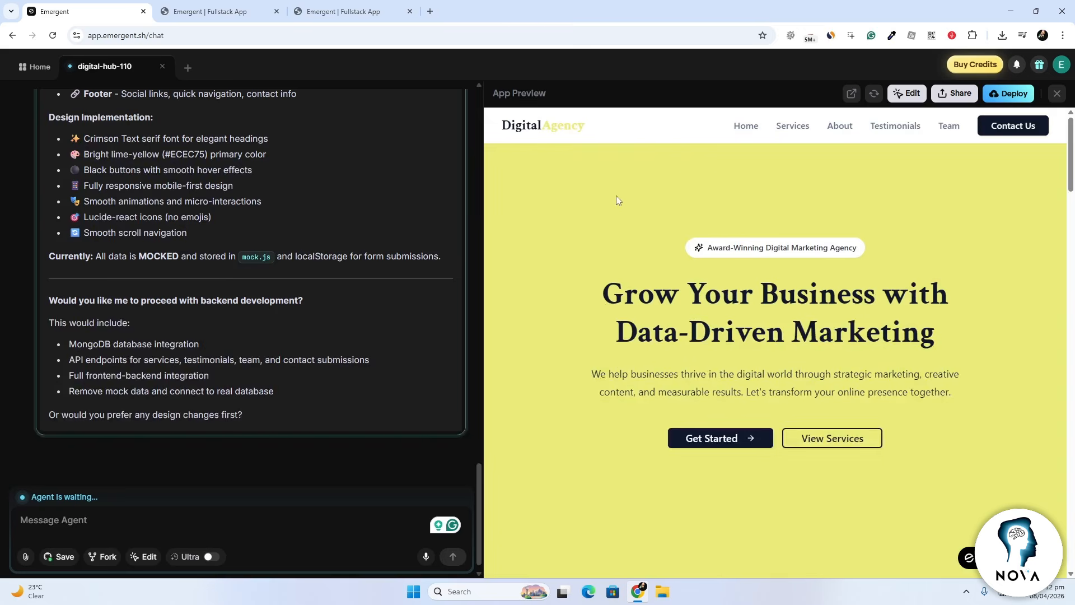
Go back to the start of the agent chat and highlight the original website prompt.
{"action": "scroll", "coordinate": [376, 247], "scroll_direction": "up", "scroll_amount": 20}
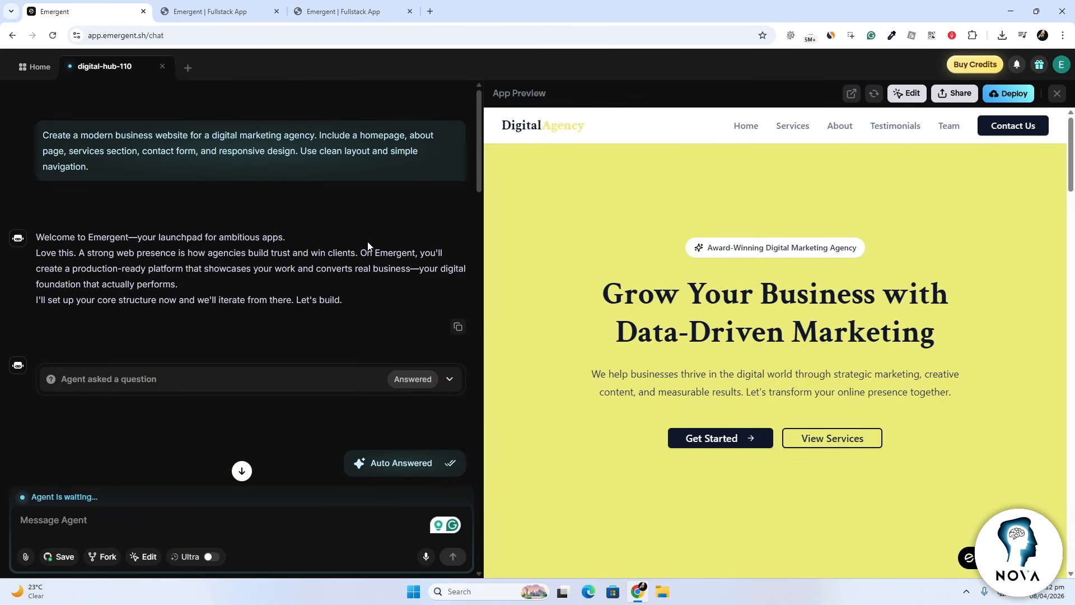
{"action": "left_click_drag", "start_coordinate": [36, 236], "coordinate": [38, 161]}
{"action": "left_click_drag", "start_coordinate": [22, 126], "coordinate": [256, 176]}
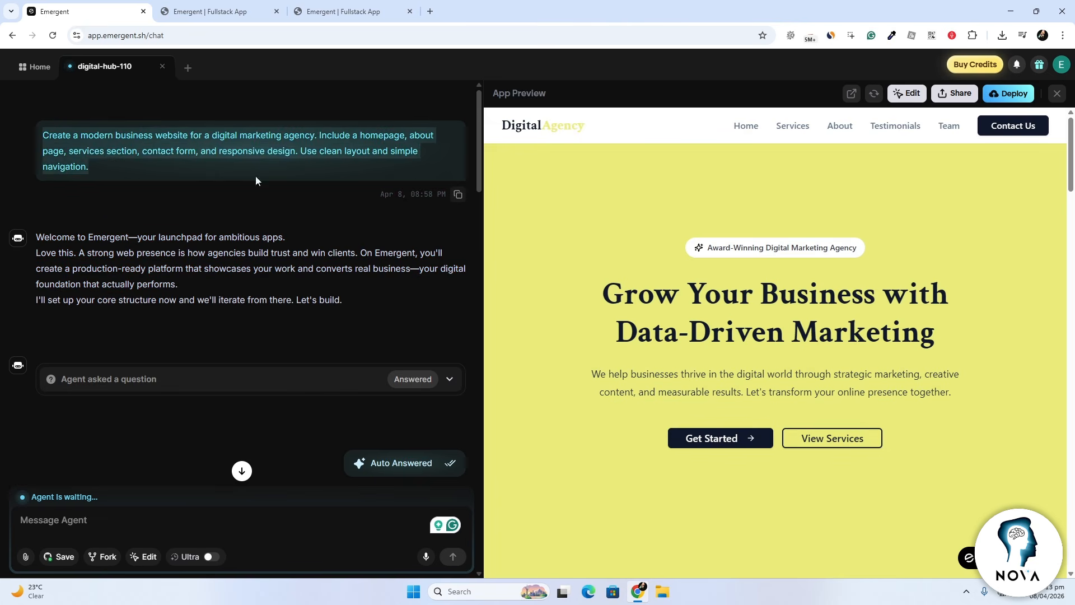
{"action": "left_click", "coordinate": [300, 188]}
Review the build log and completed frontend features in the chat, and examine the Services, testimonials and team sections in the app preview.
{"action": "scroll", "coordinate": [212, 263], "scroll_direction": "down", "scroll_amount": 5}
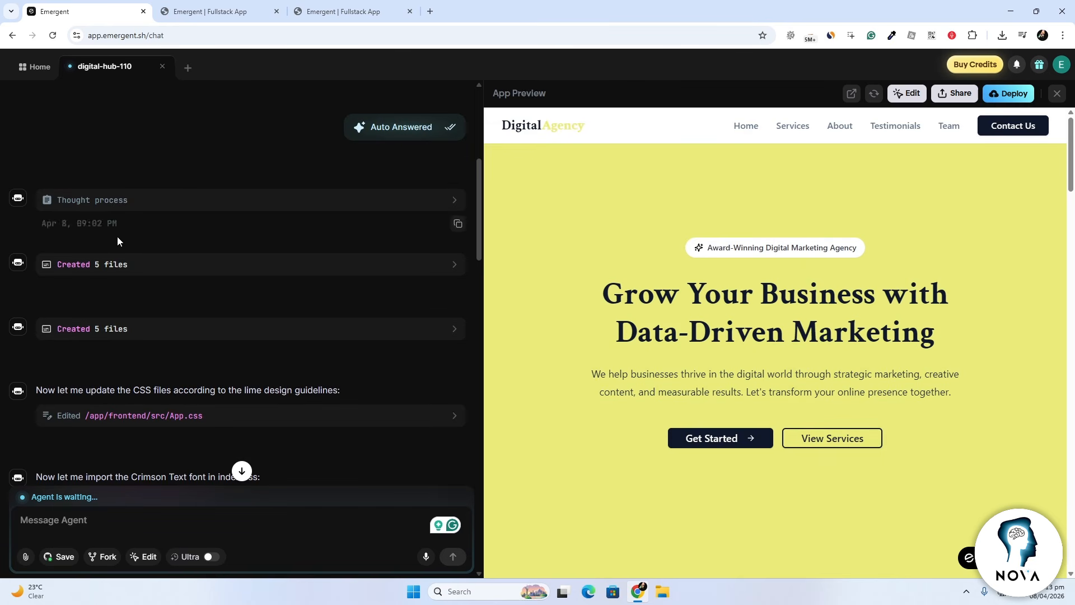
{"action": "scroll", "coordinate": [138, 251], "scroll_direction": "down", "scroll_amount": 5}
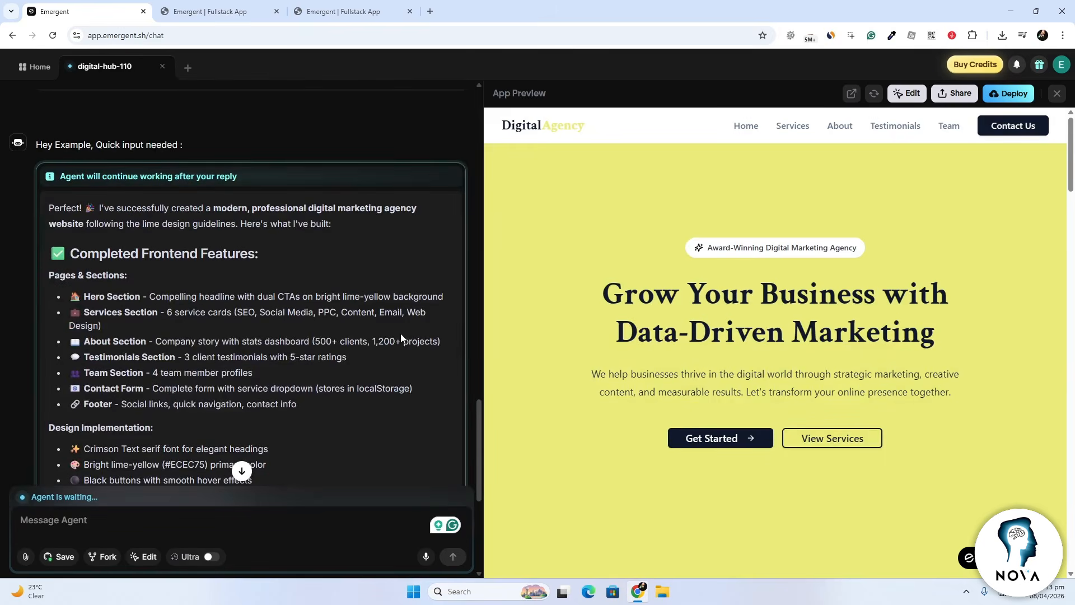
{"action": "scroll", "coordinate": [361, 335], "scroll_direction": "down", "scroll_amount": 5}
{"action": "scroll", "coordinate": [240, 246], "scroll_direction": "up", "scroll_amount": 3}
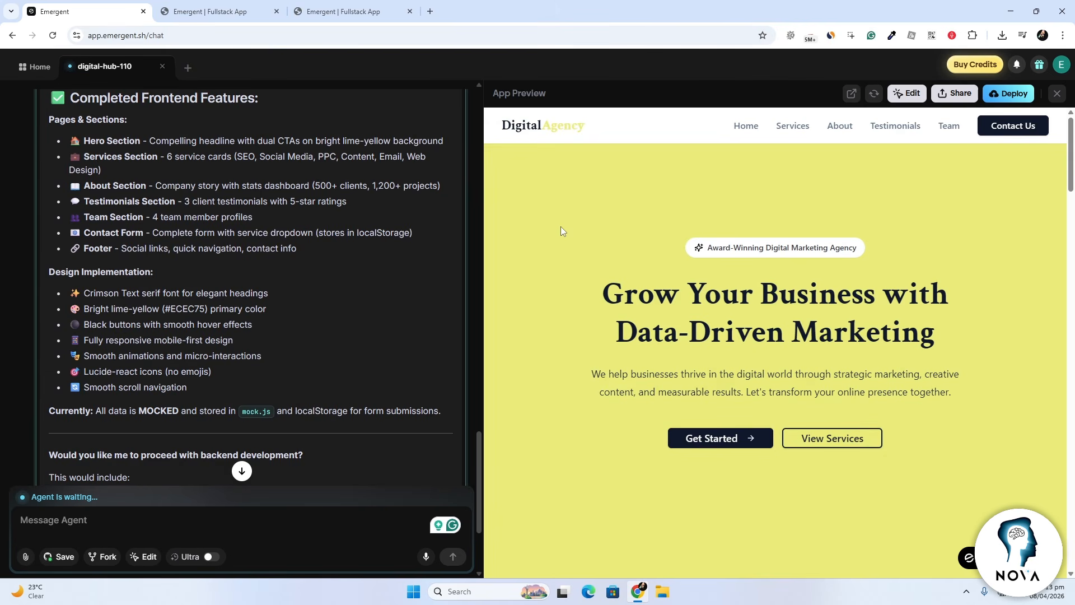
{"action": "scroll", "coordinate": [769, 258], "scroll_direction": "down", "scroll_amount": 10}
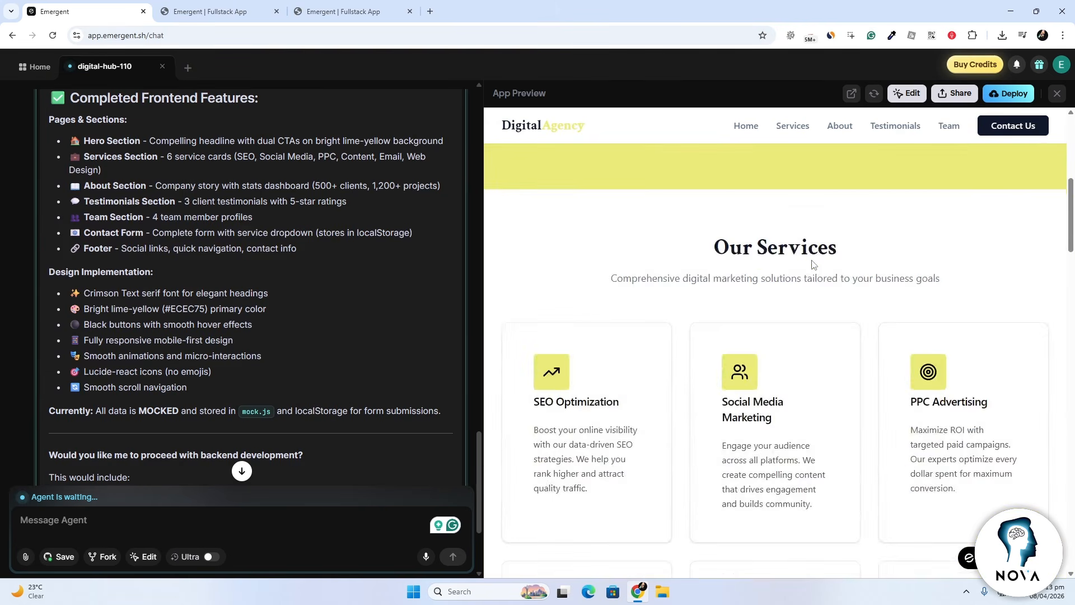
{"action": "scroll", "coordinate": [753, 267], "scroll_direction": "down", "scroll_amount": 10}
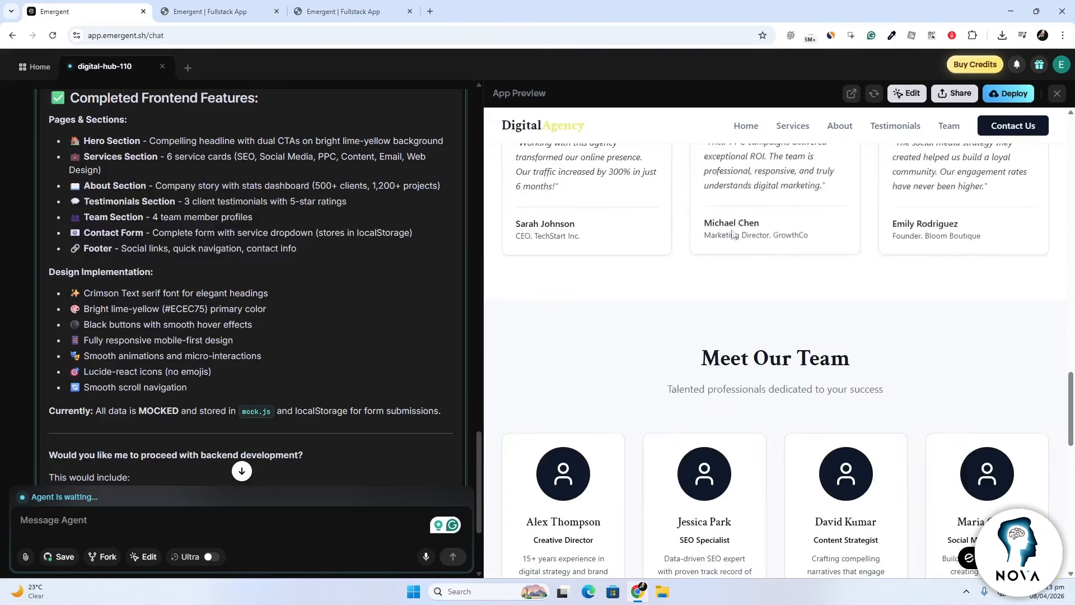
Examine the contact form at the end of the app preview and return to the website's hero section.
{"action": "scroll", "coordinate": [744, 275], "scroll_direction": "down", "scroll_amount": 4}
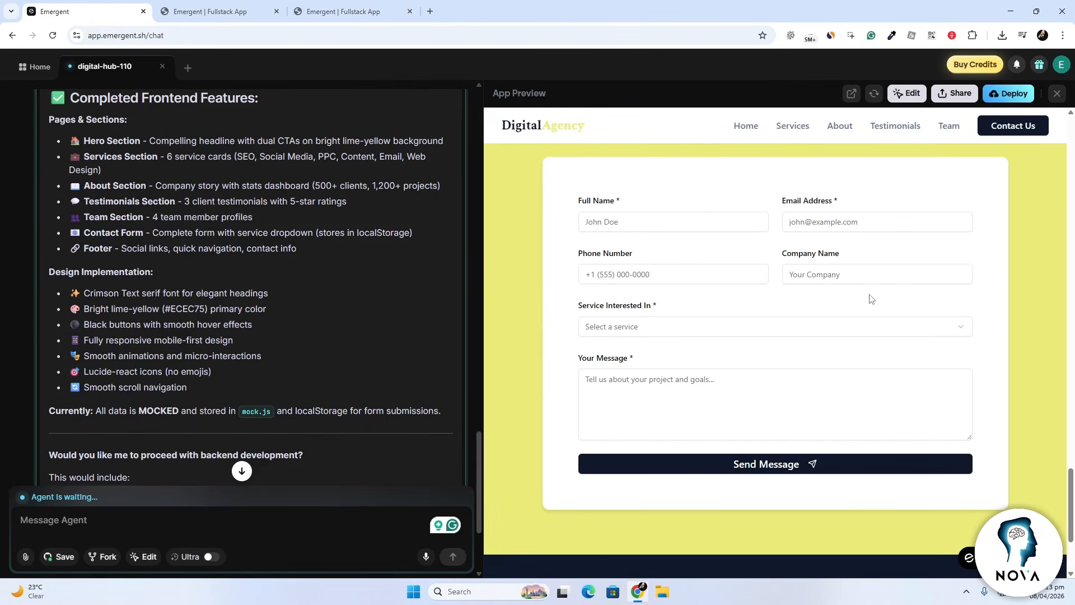
{"action": "scroll", "coordinate": [875, 283], "scroll_direction": "up", "scroll_amount": 3}
{"action": "scroll", "coordinate": [875, 283], "scroll_direction": "up", "scroll_amount": 15}
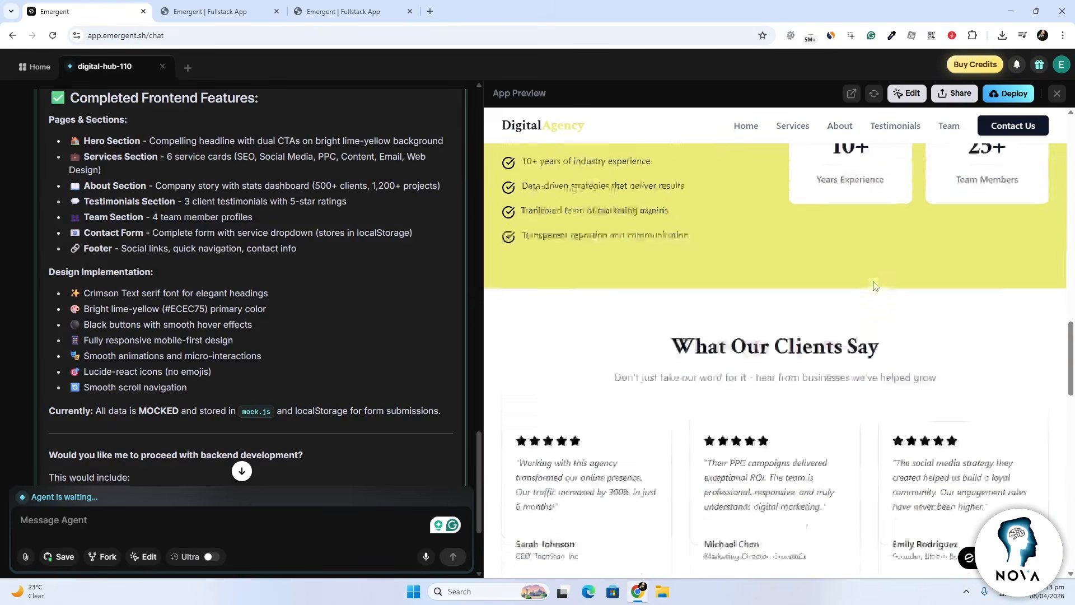
{"action": "scroll", "coordinate": [875, 286], "scroll_direction": "up", "scroll_amount": 5}
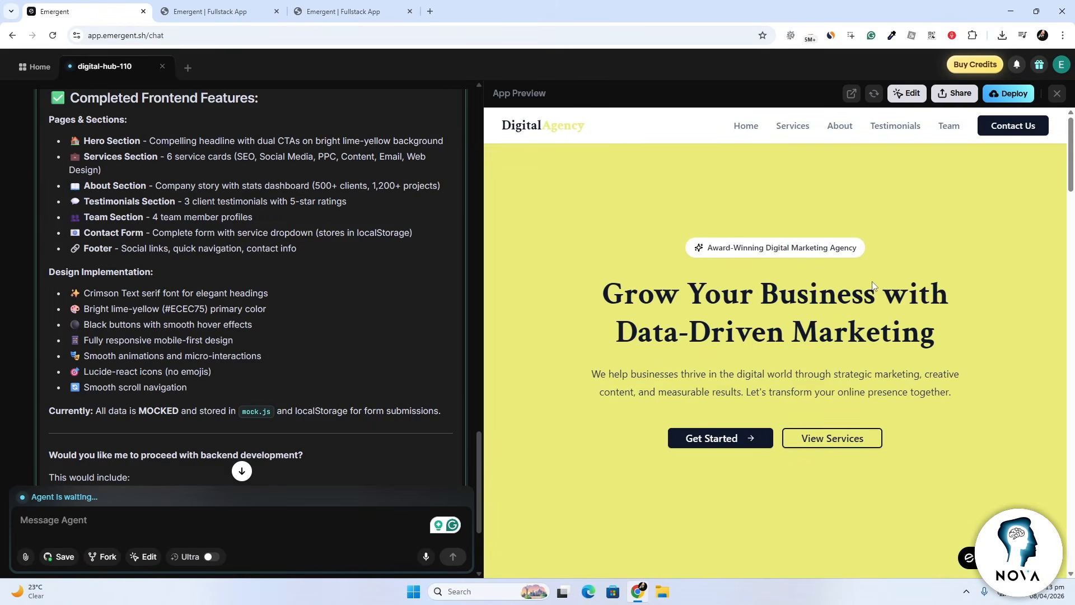
Open the upgrade plans from the account options and choose 5700 credits/month for the Pro plan to view its price.
{"action": "left_click", "coordinate": [1059, 65]}
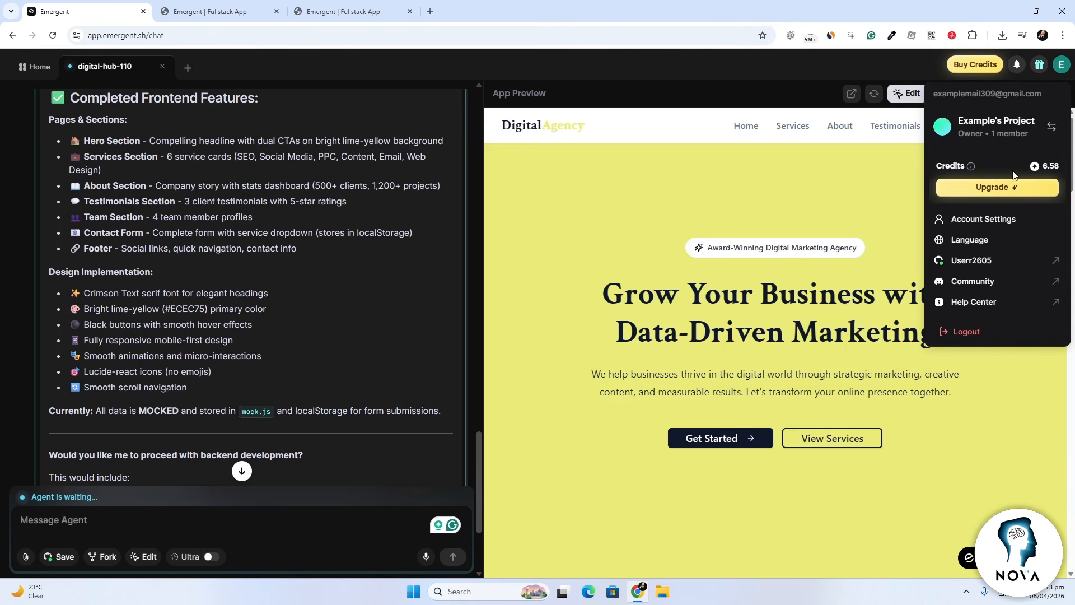
{"action": "left_click", "coordinate": [1020, 187]}
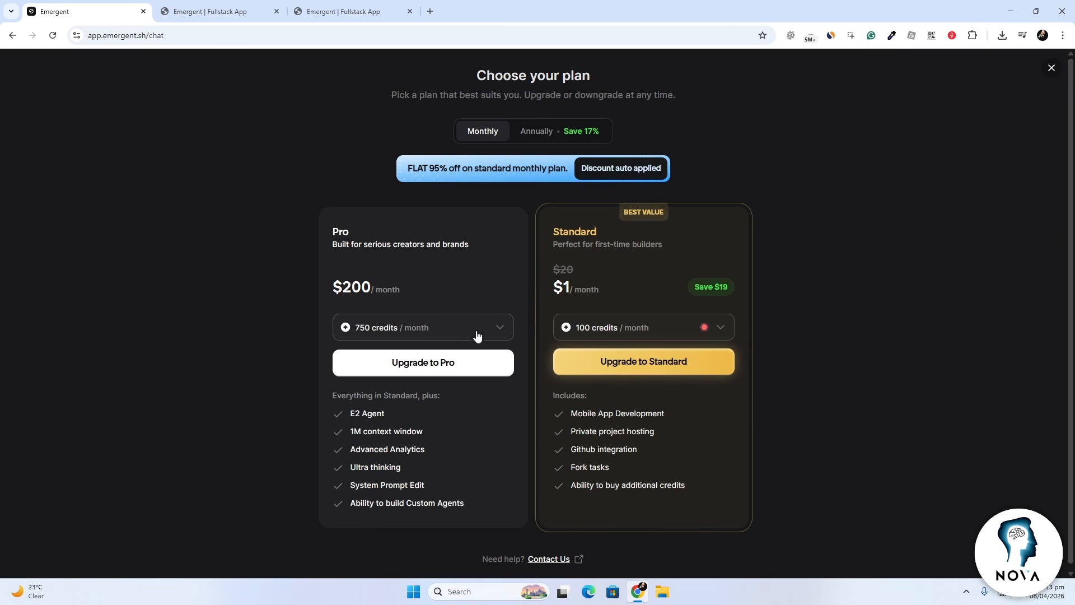
{"action": "left_click", "coordinate": [494, 323]}
{"action": "right_click", "coordinate": [411, 392]}
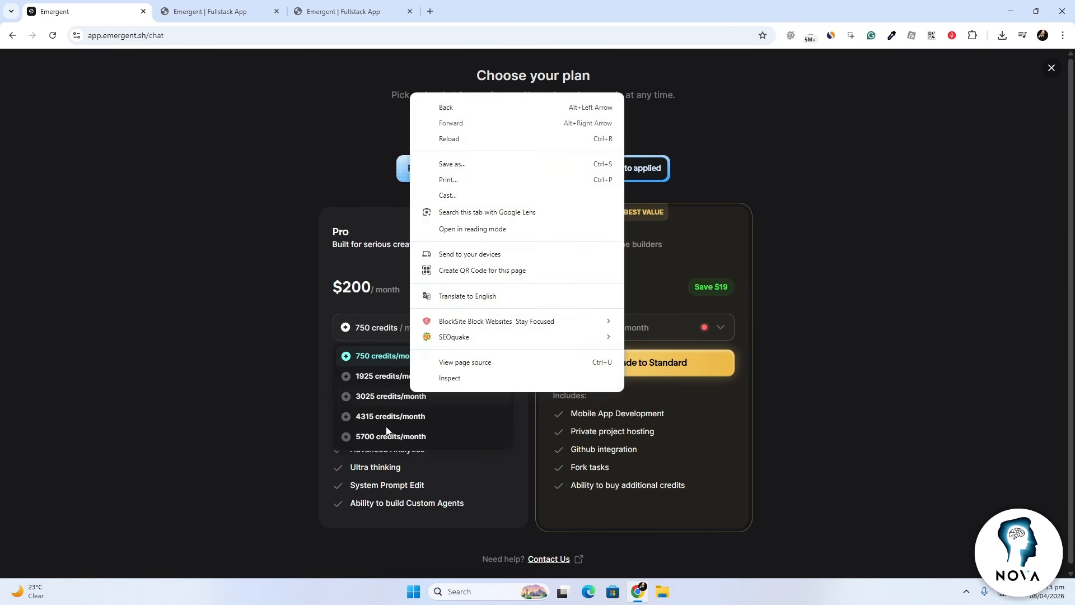
{"action": "left_click", "coordinate": [400, 438]}
Choose 3000 credits/month for the Standard plan to view its price, and leave the plan selection without upgrading.
{"action": "left_click", "coordinate": [685, 330]}
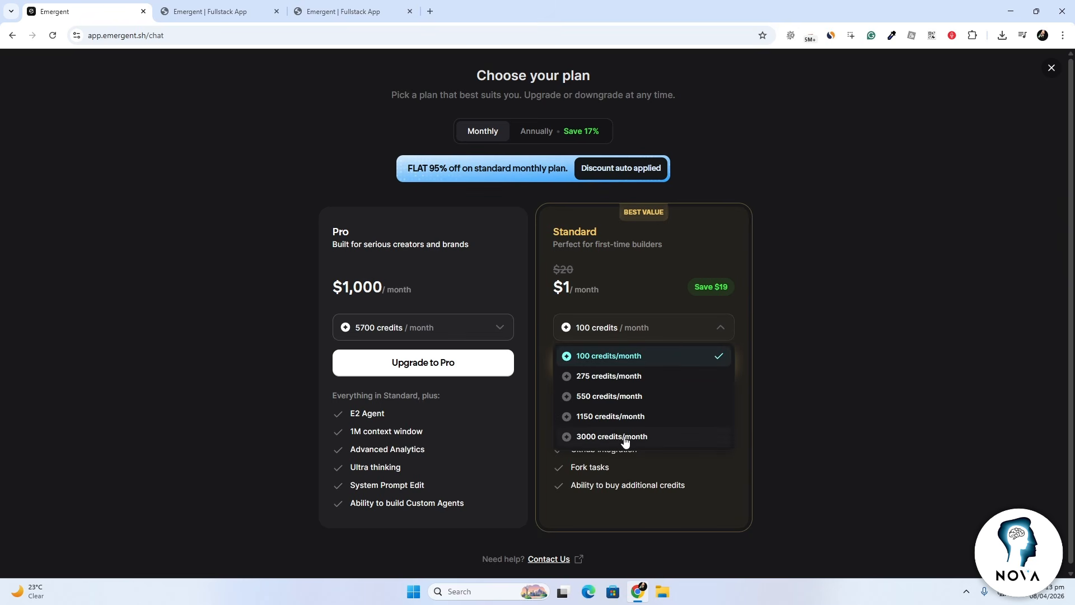
{"action": "left_click", "coordinate": [609, 432]}
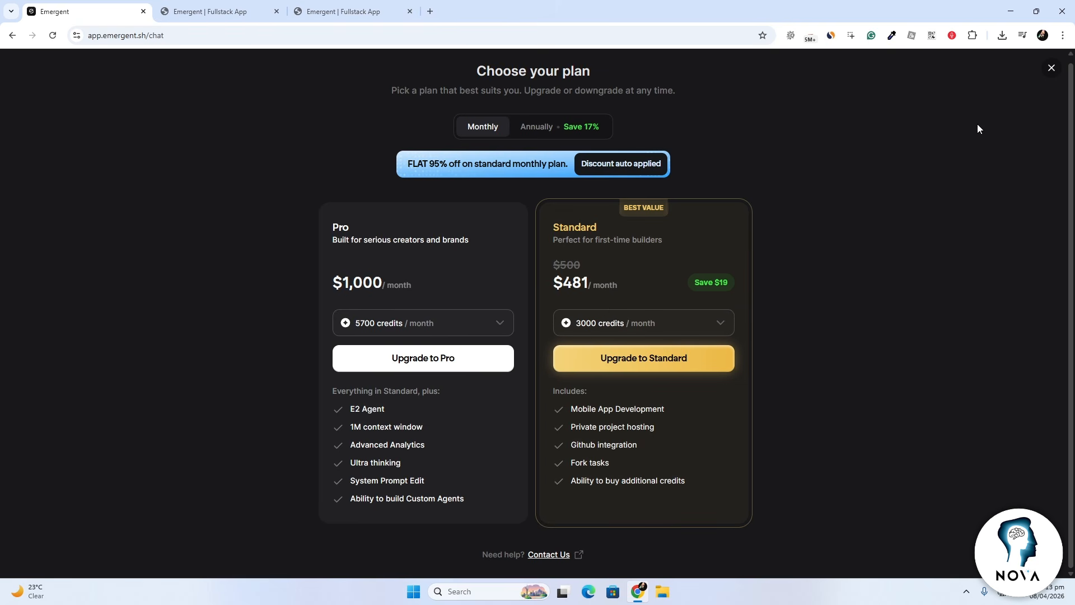
{"action": "left_click", "coordinate": [1050, 68]}
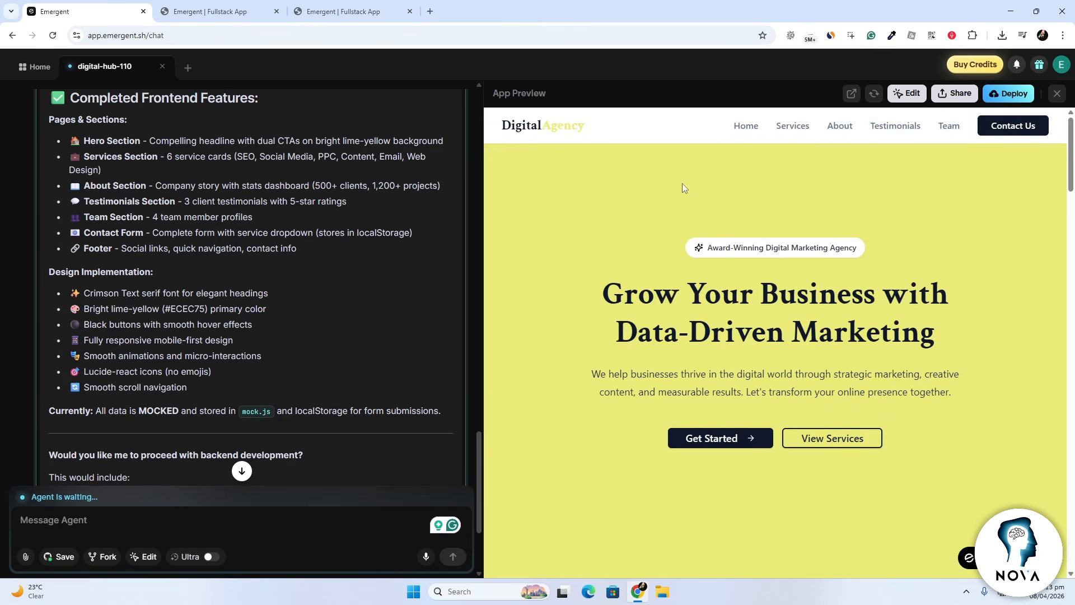